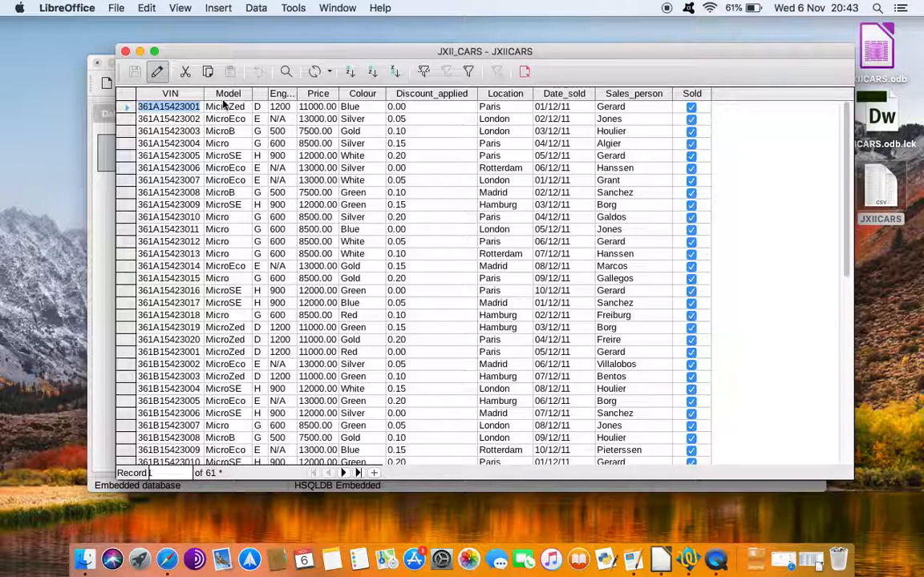
Step: Examine the JXII_CARS table's columns and its first and last records, and close the table
{"action": "left_click", "coordinate": [128, 110]}
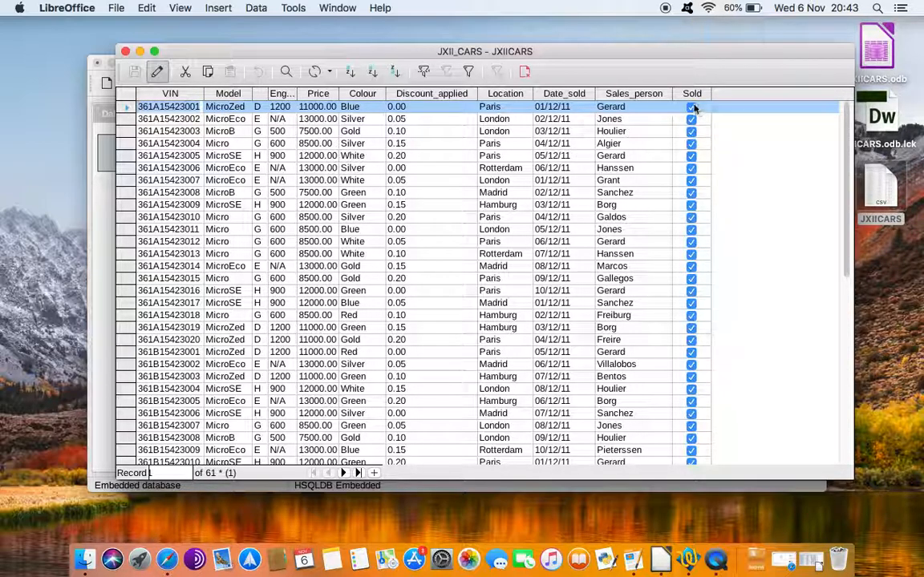
{"action": "scroll", "coordinate": [299, 279], "scroll_direction": "down", "scroll_amount": 4}
{"action": "scroll", "coordinate": [324, 311], "scroll_direction": "up", "scroll_amount": 4}
{"action": "left_click", "coordinate": [225, 265]}
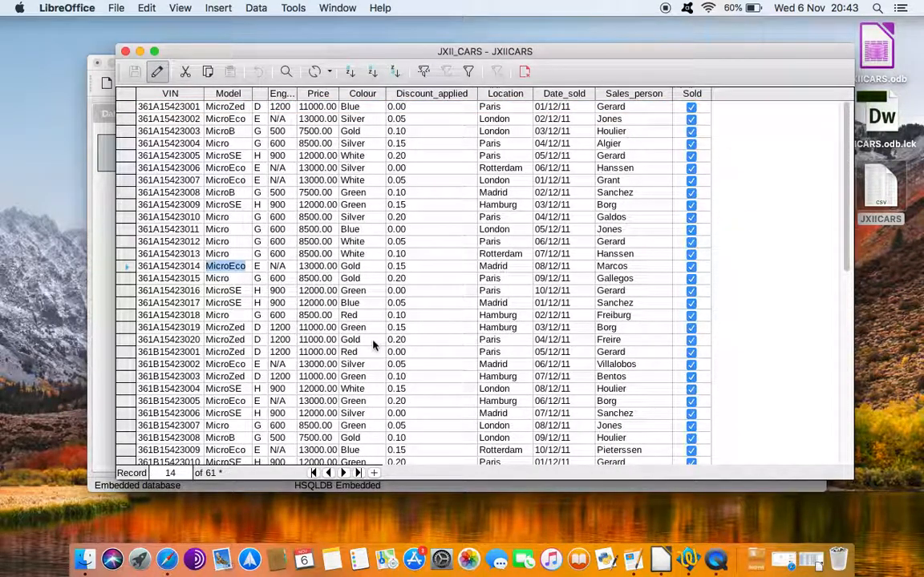
{"action": "left_click", "coordinate": [320, 339]}
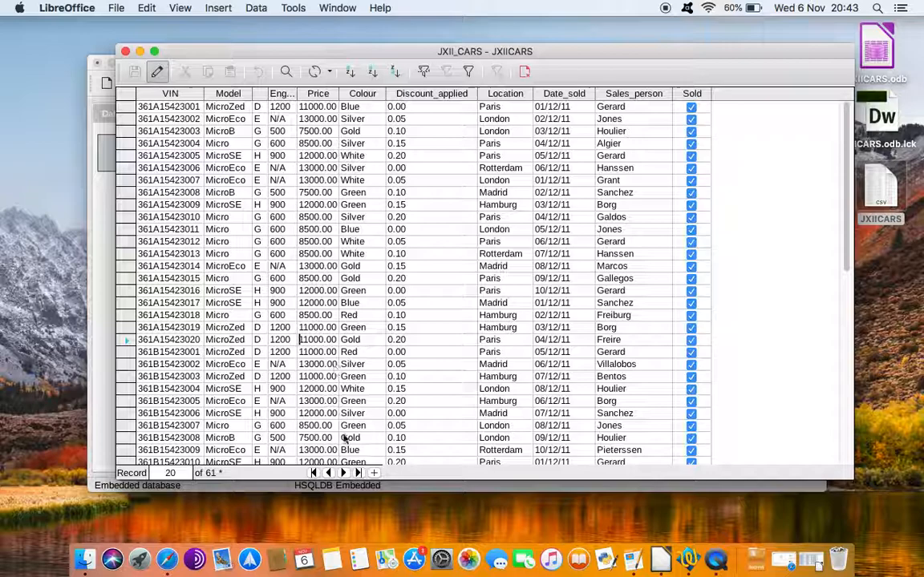
{"action": "left_click", "coordinate": [358, 473]}
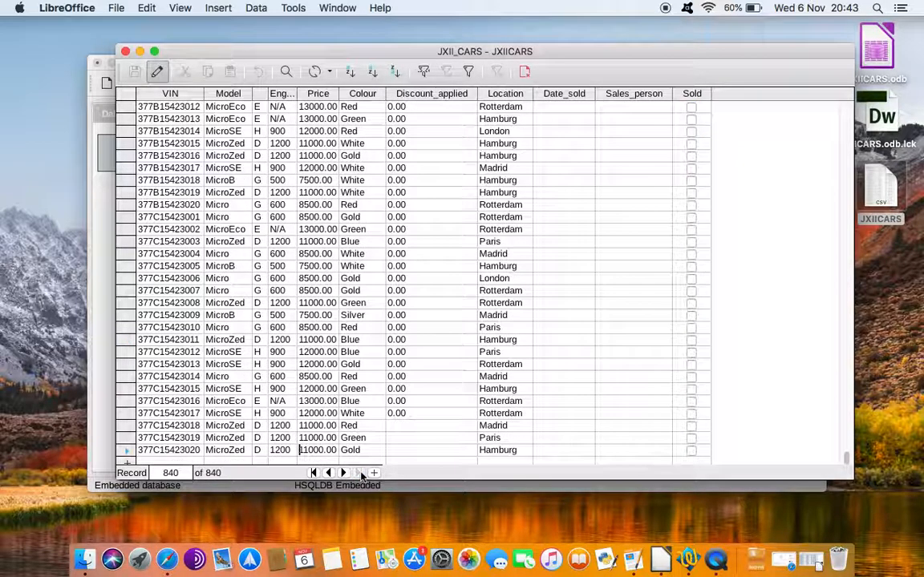
{"action": "scroll", "coordinate": [221, 423], "scroll_direction": "down", "scroll_amount": 1}
{"action": "left_click", "coordinate": [126, 438]}
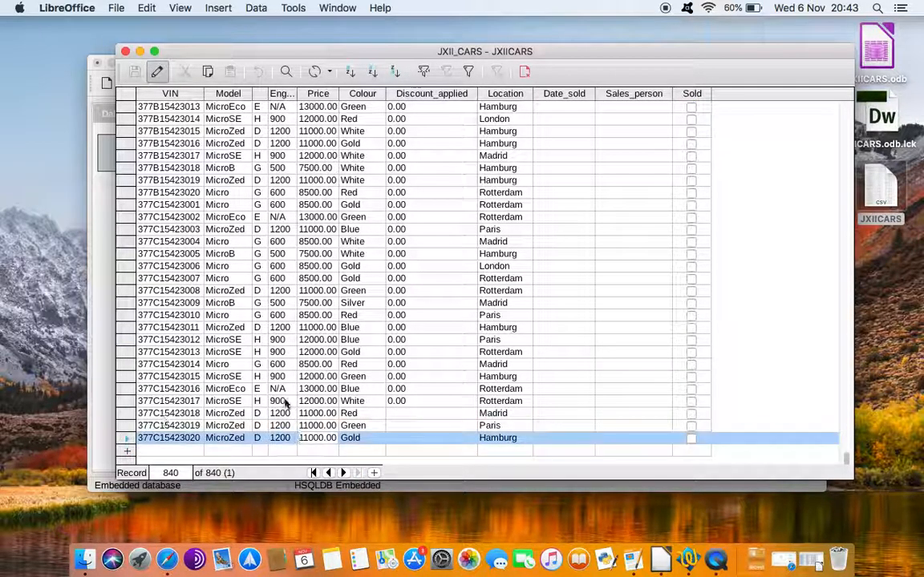
{"action": "scroll", "coordinate": [315, 454], "scroll_direction": "up", "scroll_amount": 1}
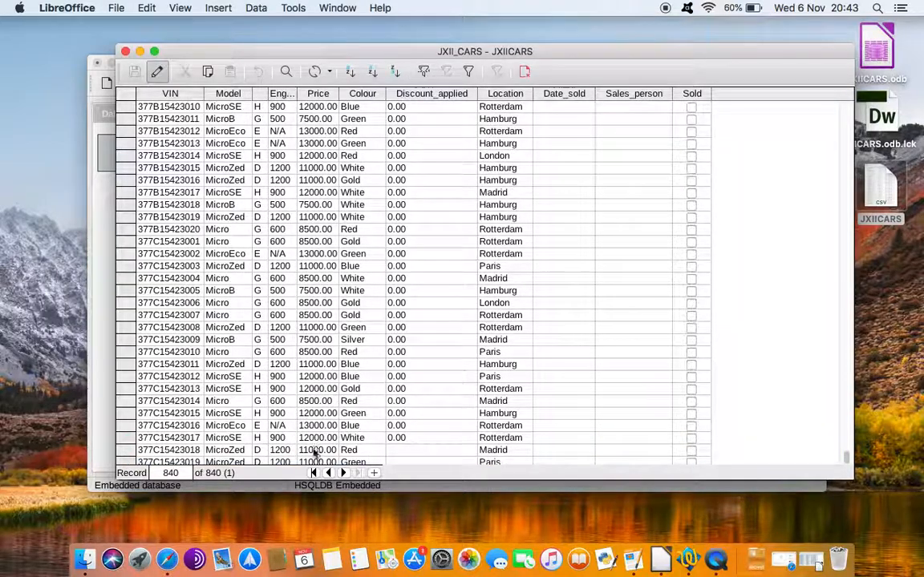
{"action": "key", "text": "ctrl+Home"}
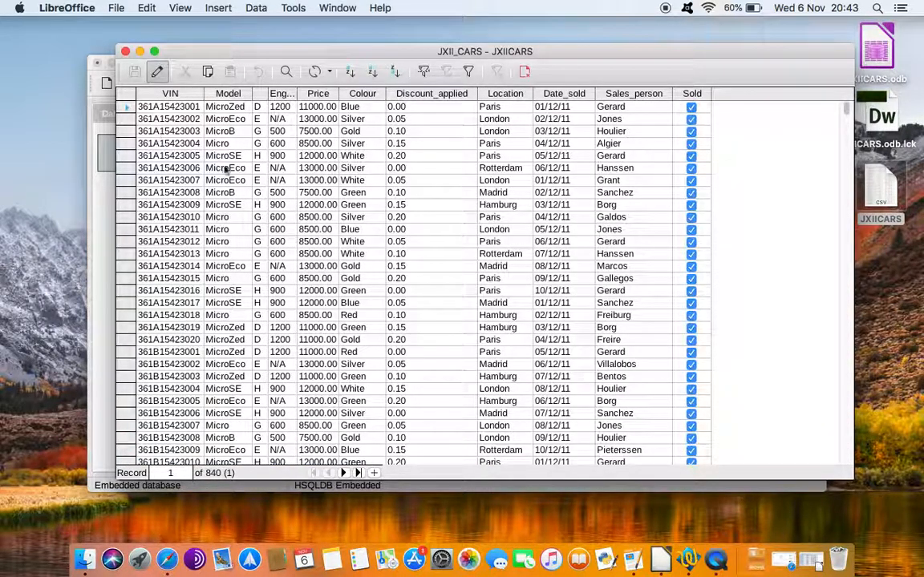
{"action": "left_click", "coordinate": [125, 51]}
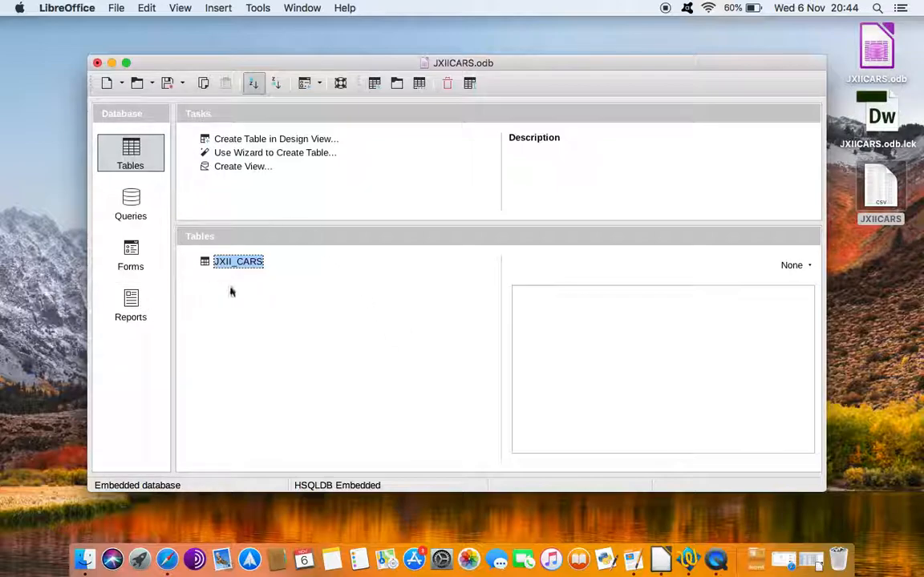
Step: Create a query in design view, add the JXII_CARS table and enlarge its field list to show all fields
{"action": "left_click", "coordinate": [134, 207]}
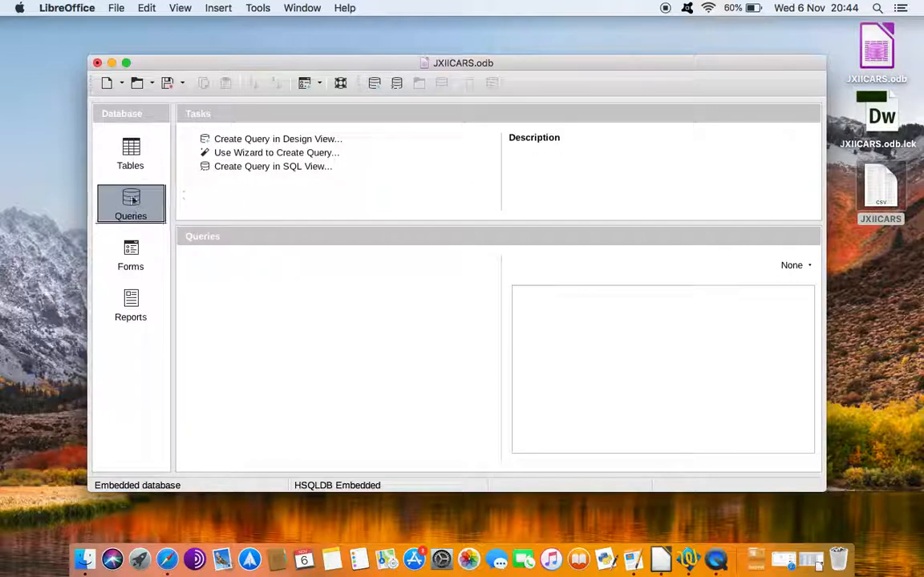
{"action": "left_click", "coordinate": [257, 139]}
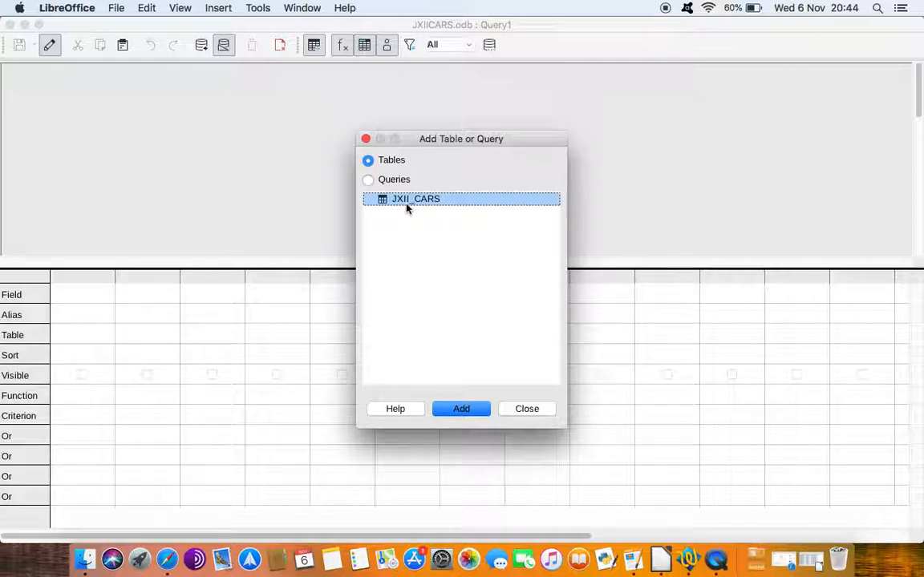
{"action": "left_click", "coordinate": [473, 410]}
{"action": "left_click", "coordinate": [528, 410]}
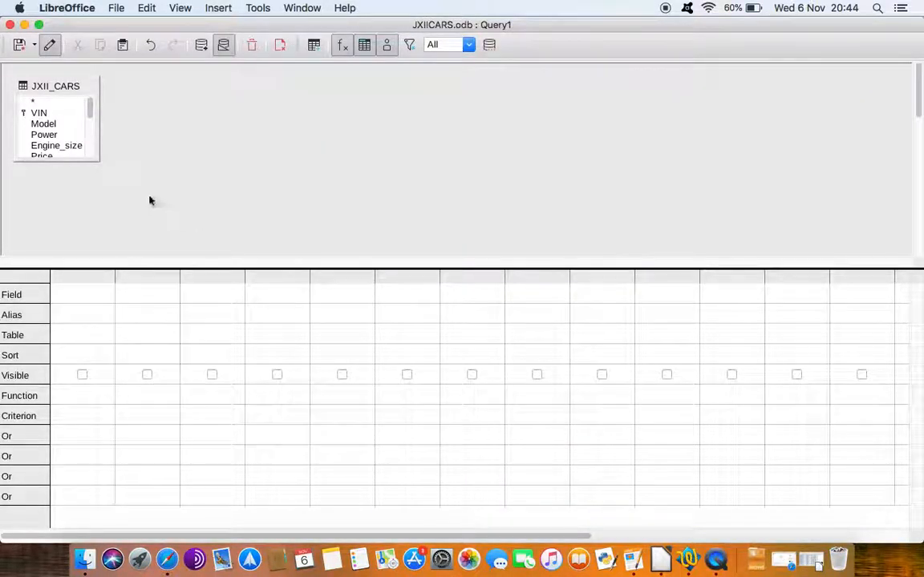
{"action": "left_click_drag", "start_coordinate": [83, 164], "coordinate": [83, 229]}
{"action": "left_click_drag", "start_coordinate": [85, 163], "coordinate": [83, 249]}
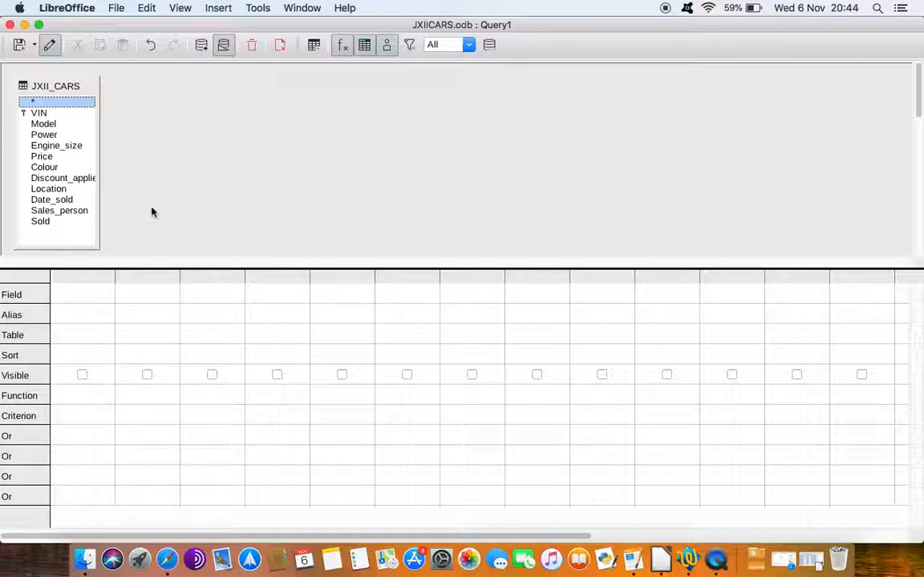
Step: Add the fields VIN, Model, Power, Engine_size, Price, Colour, Location and Sold to the query
{"action": "double_click", "coordinate": [42, 114]}
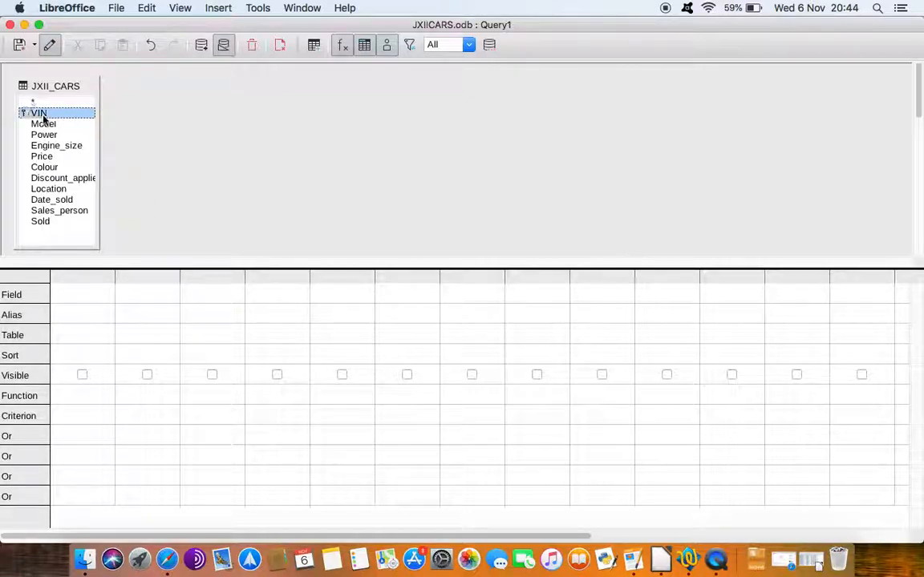
{"action": "left_click", "coordinate": [49, 126]}
{"action": "double_click", "coordinate": [49, 127]}
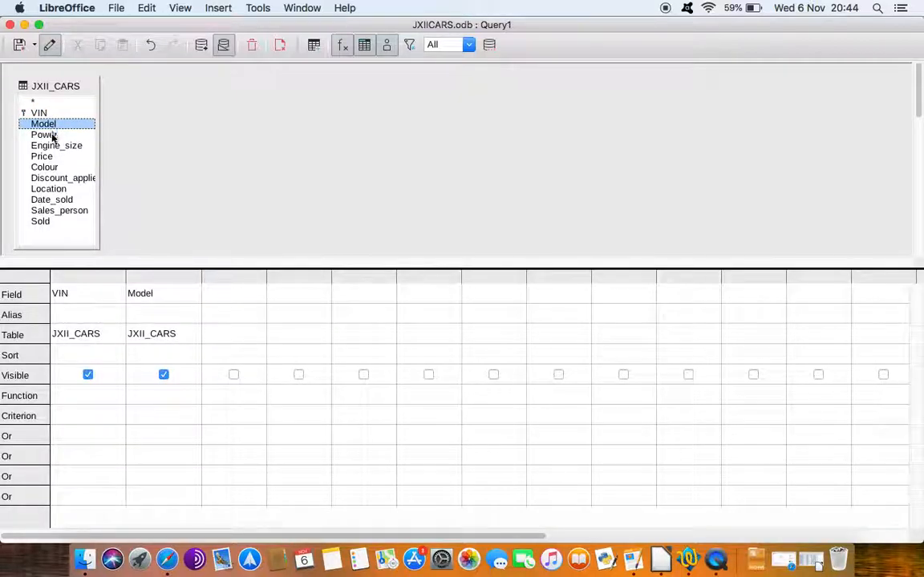
{"action": "double_click", "coordinate": [49, 136]}
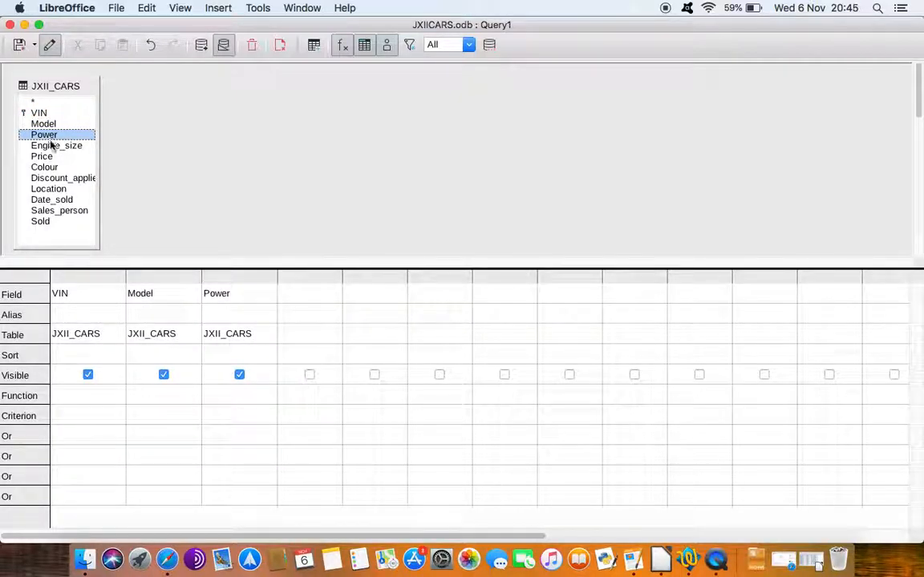
{"action": "double_click", "coordinate": [50, 146]}
{"action": "double_click", "coordinate": [49, 158]}
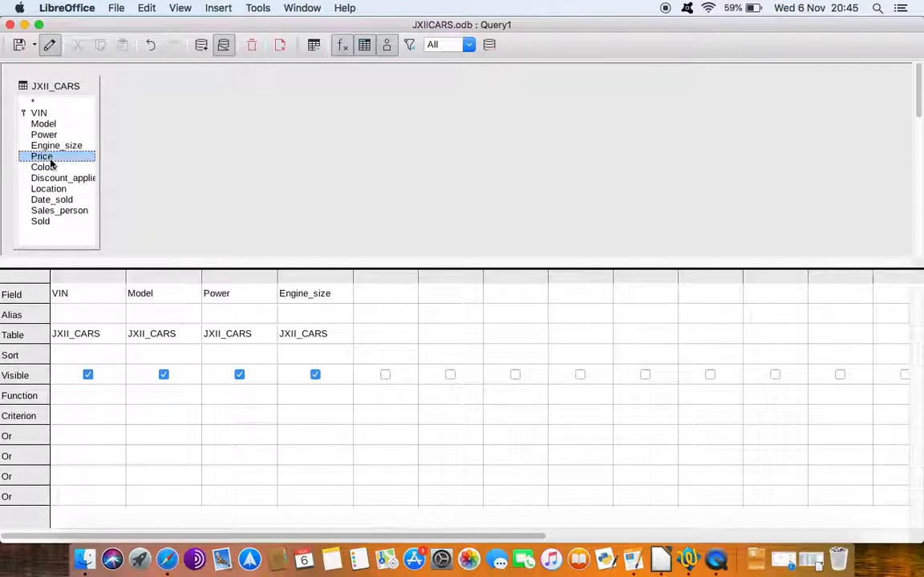
{"action": "double_click", "coordinate": [50, 168]}
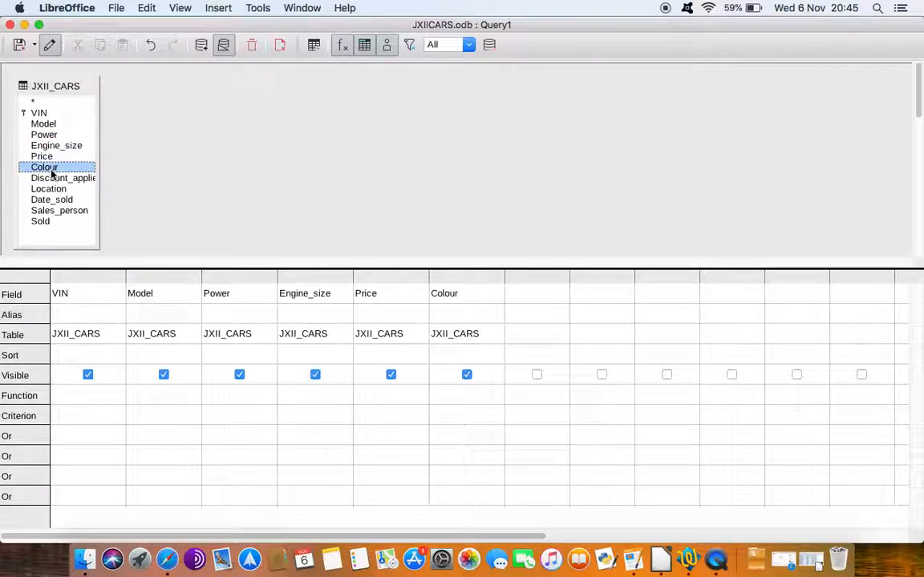
{"action": "double_click", "coordinate": [56, 189]}
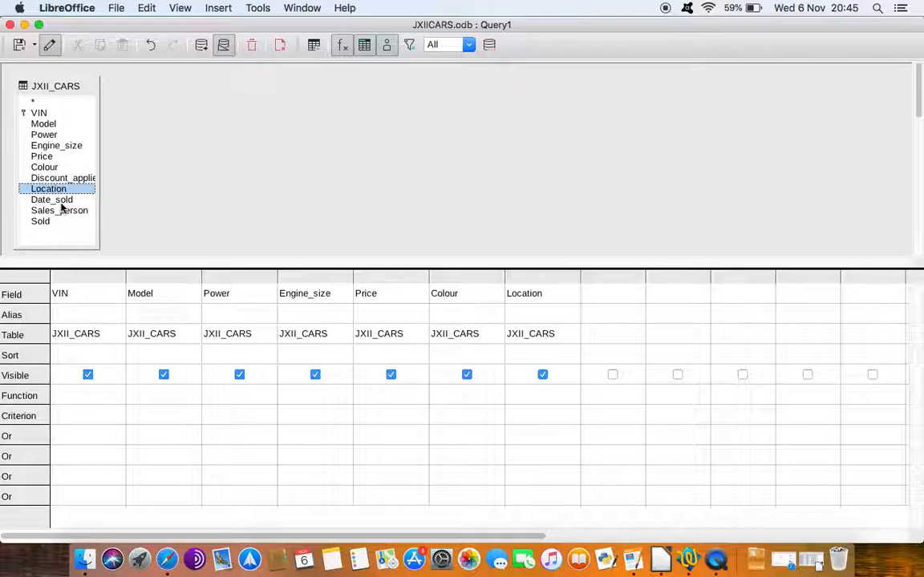
{"action": "double_click", "coordinate": [44, 222]}
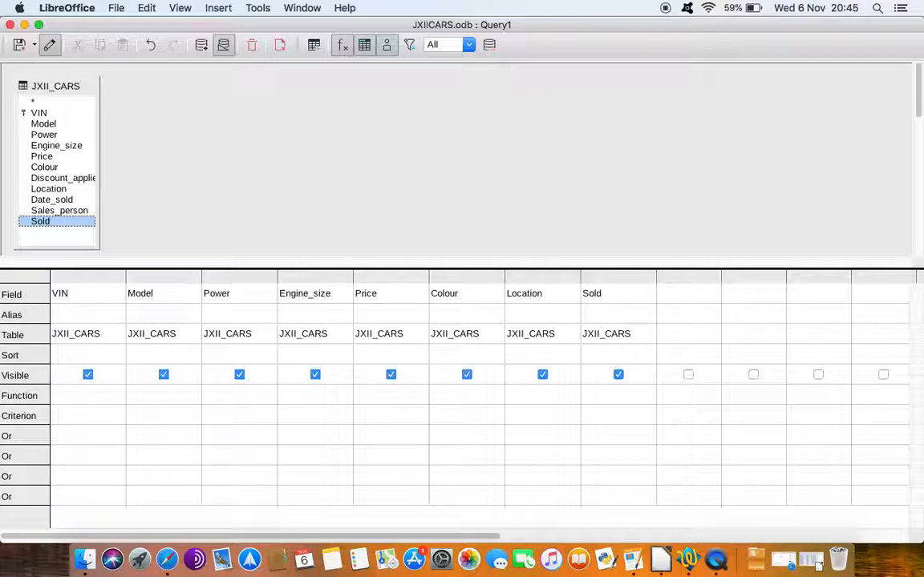
Step: Set the criterion of the query's Model field to MicroZed
{"action": "left_click", "coordinate": [168, 277]}
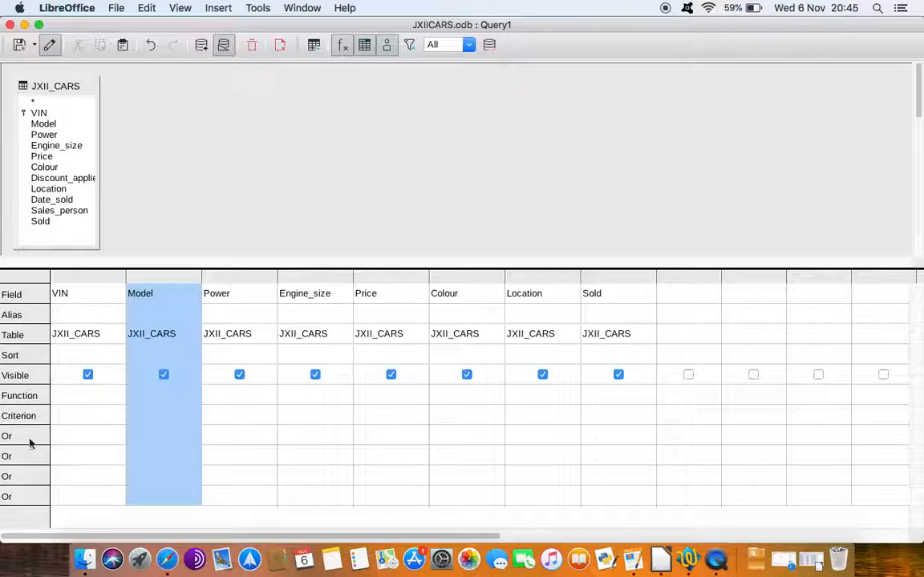
{"action": "left_click", "coordinate": [145, 417]}
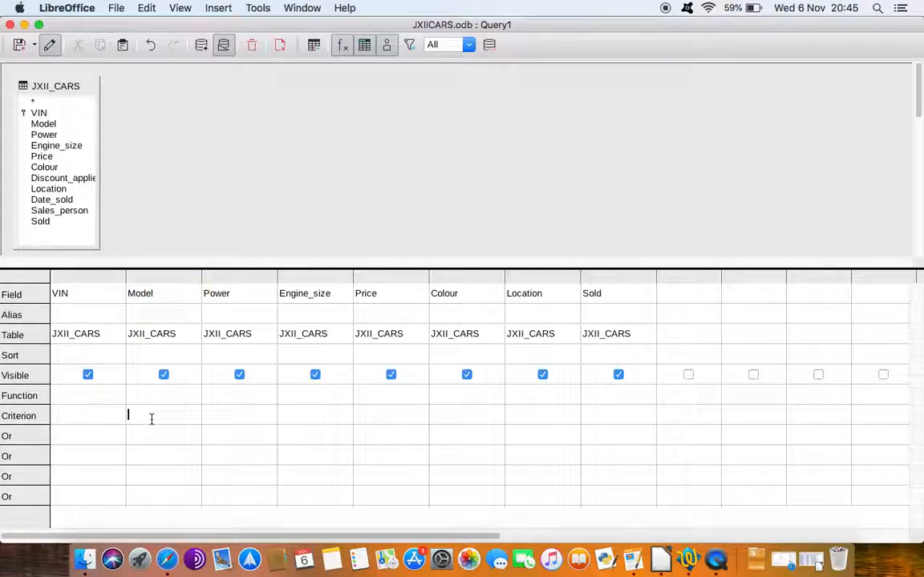
{"action": "type", "text": "MicroZe"}
{"action": "left_click", "coordinate": [231, 413]}
Step: Sort the query by VIN in ascending order and set the Sold field's criterion to 0
{"action": "left_click", "coordinate": [113, 357]}
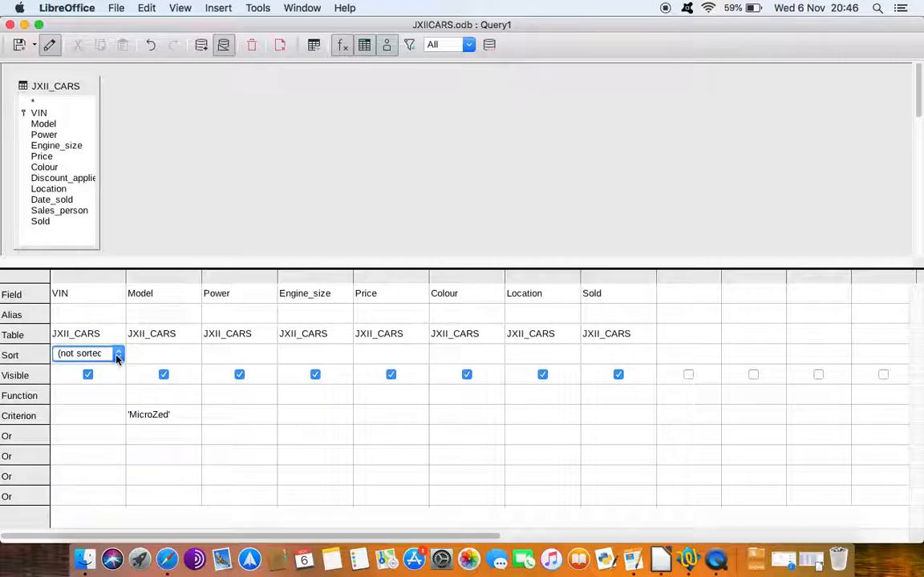
{"action": "left_click", "coordinate": [117, 357]}
{"action": "left_click", "coordinate": [112, 379]}
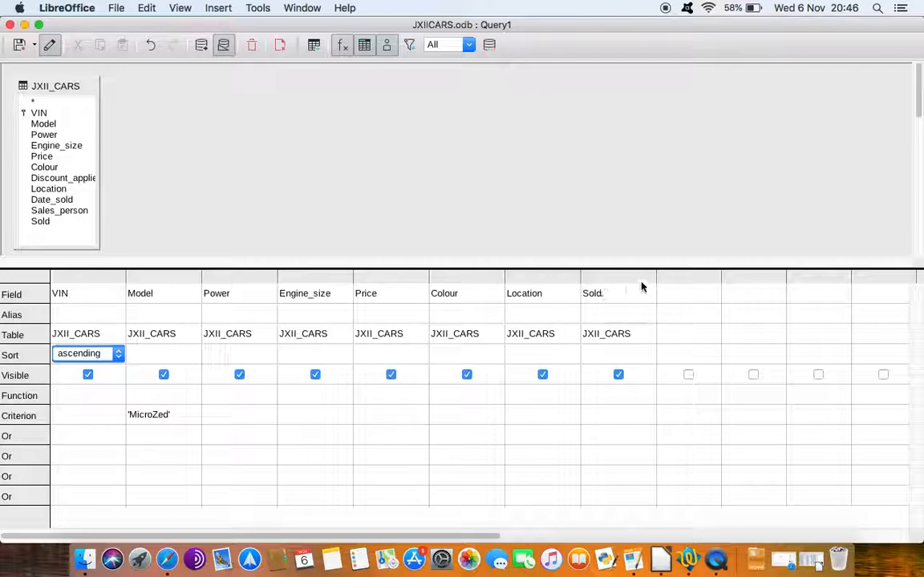
{"action": "left_click", "coordinate": [606, 422]}
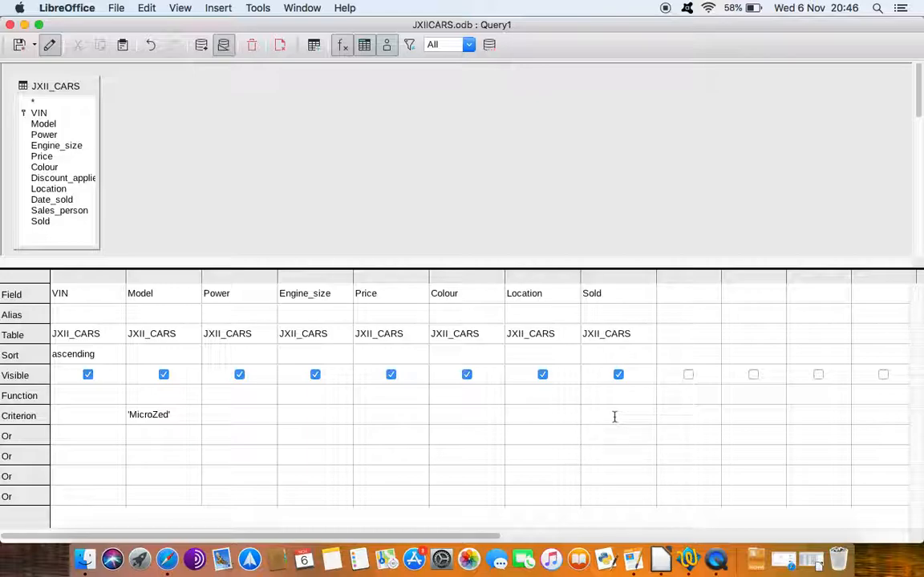
{"action": "type", "text": "0"}
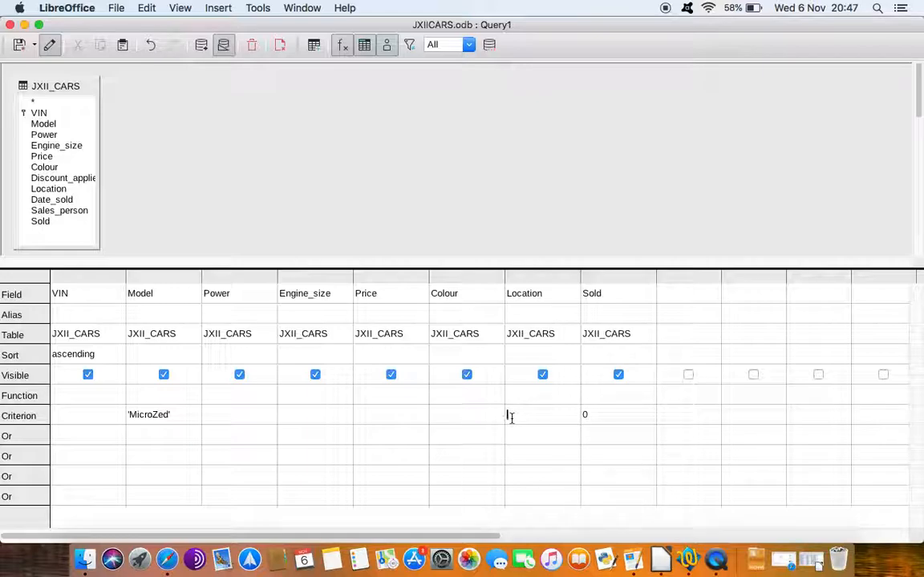
Step: Save the query as "List of MicroZed cars for sale" and close its design
{"action": "left_click", "coordinate": [19, 47]}
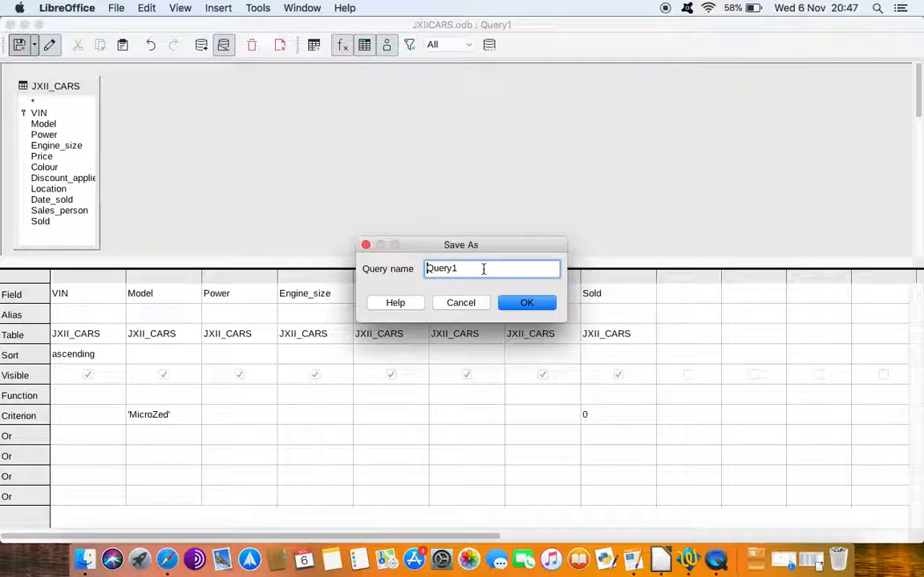
{"action": "left_click_drag", "start_coordinate": [466, 270], "coordinate": [394, 264]}
{"action": "type", "text": "List of MicroZed cars fo"}
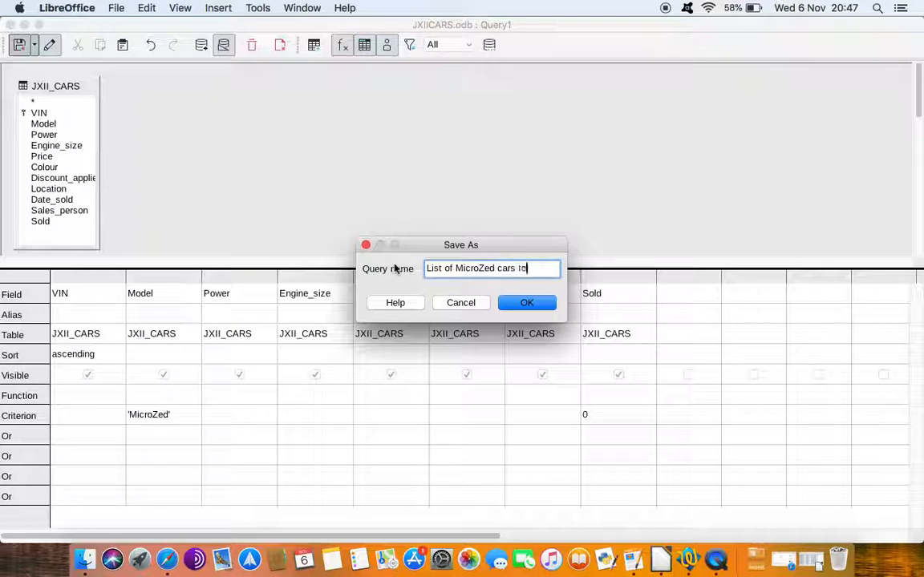
{"action": "type", "text": "r sale"}
{"action": "left_click", "coordinate": [529, 303]}
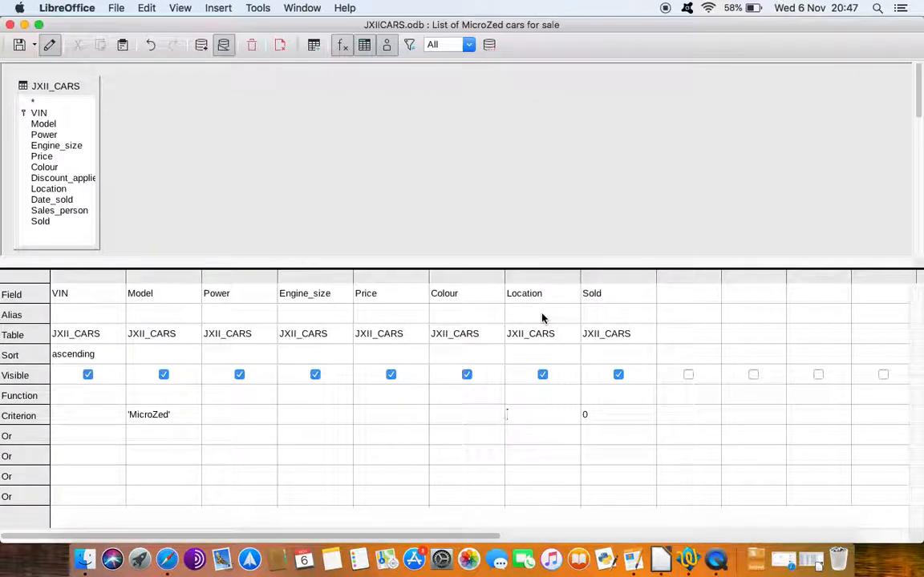
{"action": "left_click", "coordinate": [11, 27]}
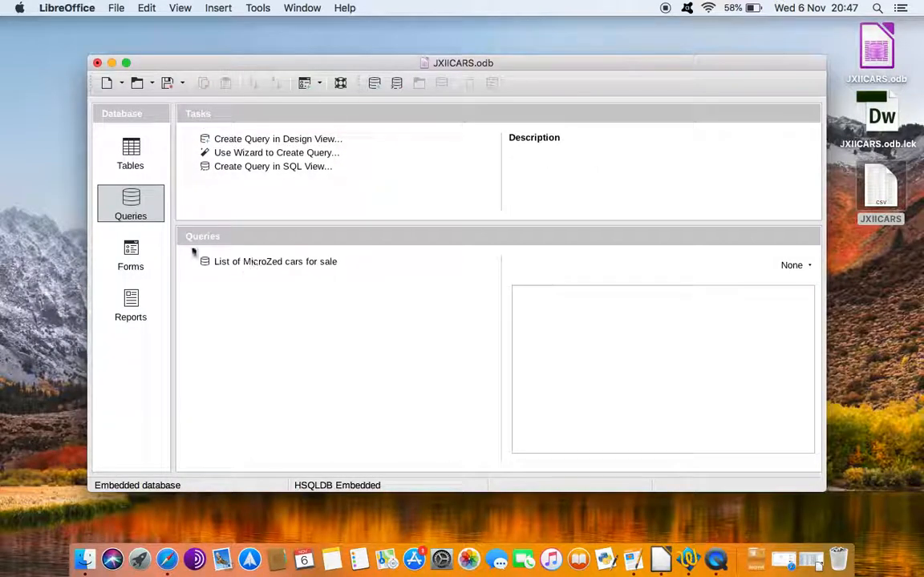
Step: Open the saved query "List of MicroZed cars for sale" and review its records through to the end
{"action": "left_click", "coordinate": [139, 158]}
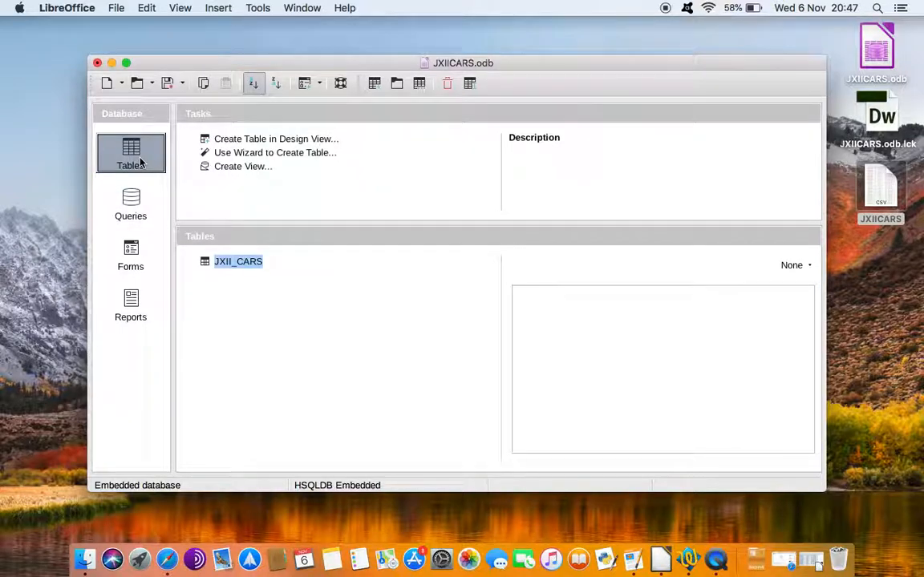
{"action": "left_click", "coordinate": [133, 205]}
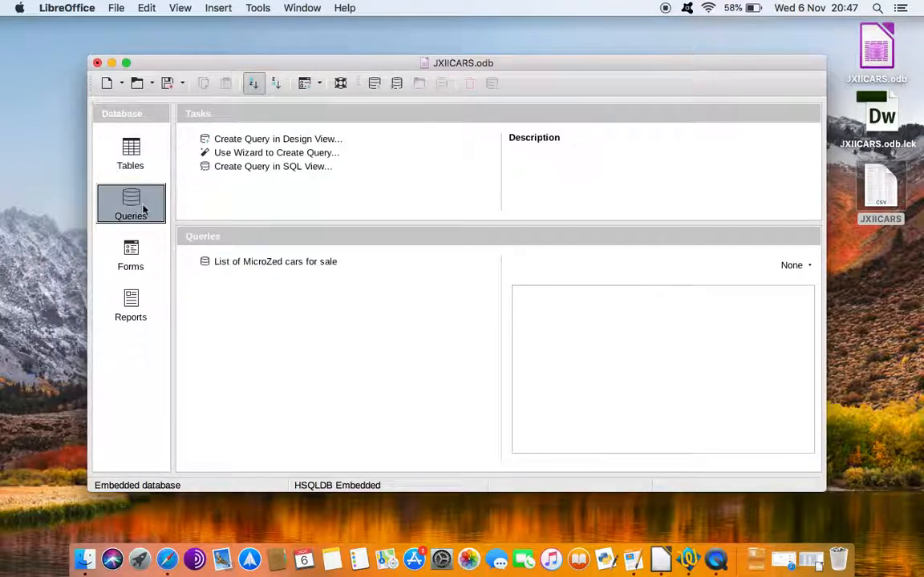
{"action": "double_click", "coordinate": [255, 265]}
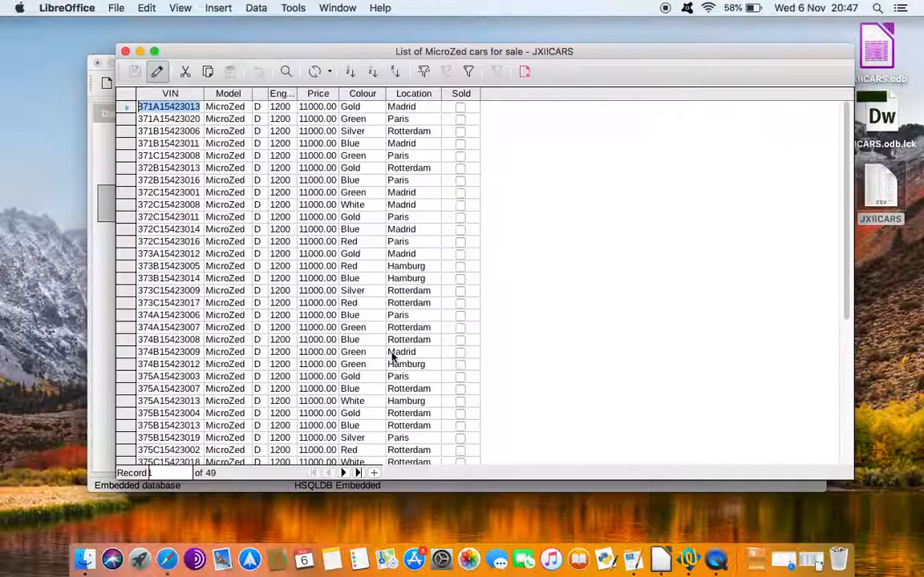
{"action": "scroll", "coordinate": [345, 340], "scroll_direction": "down", "scroll_amount": 7}
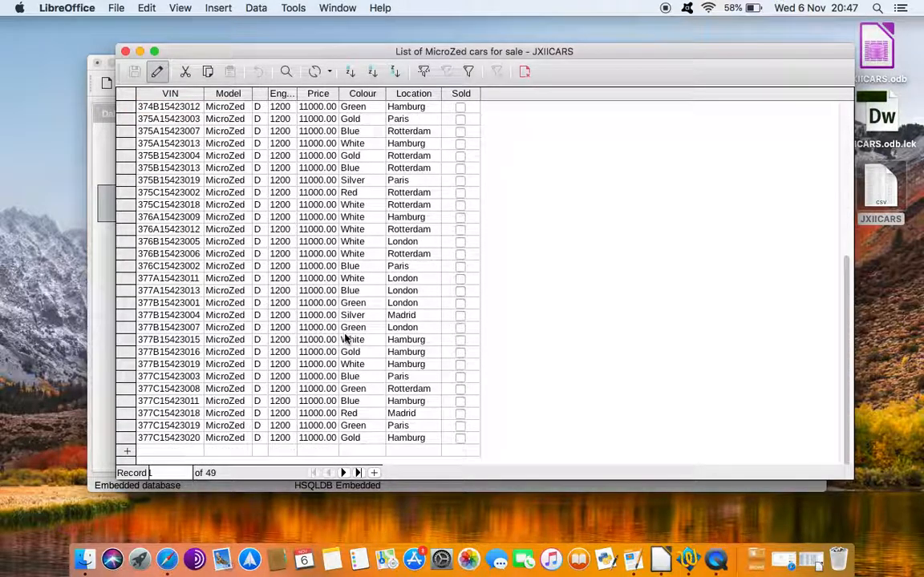
{"action": "scroll", "coordinate": [345, 339], "scroll_direction": "up", "scroll_amount": 7}
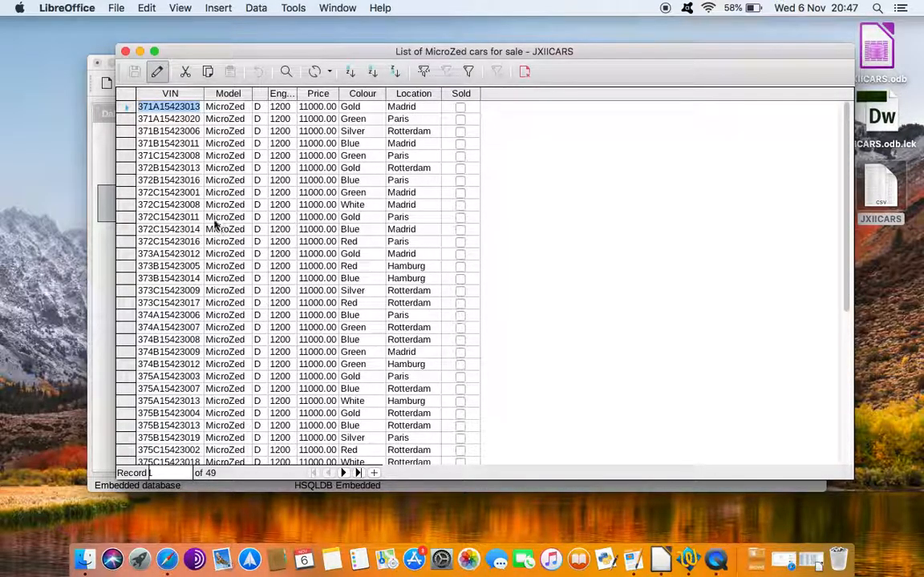
{"action": "scroll", "coordinate": [385, 273], "scroll_direction": "down", "scroll_amount": 7}
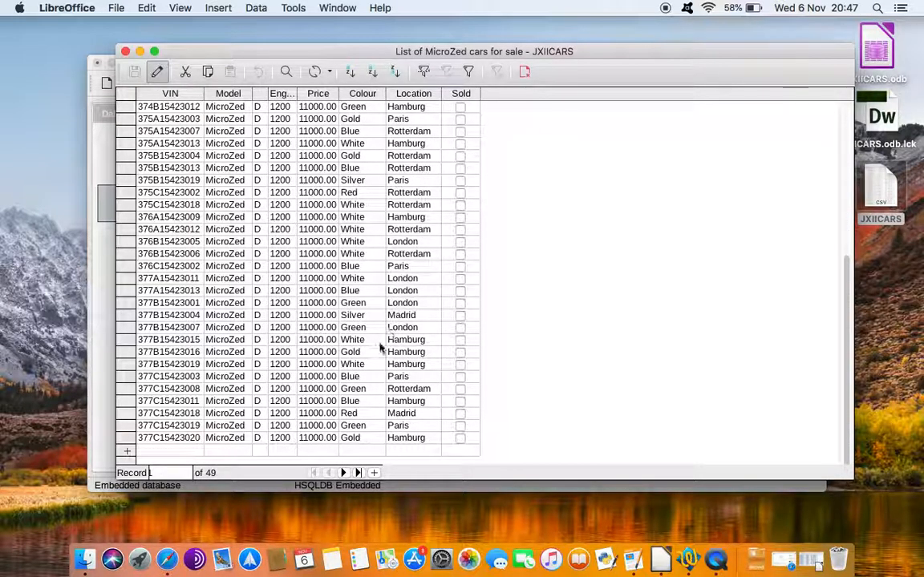
Step: Check the last record and the start of the query's results, and close the query
{"action": "left_click", "coordinate": [129, 439]}
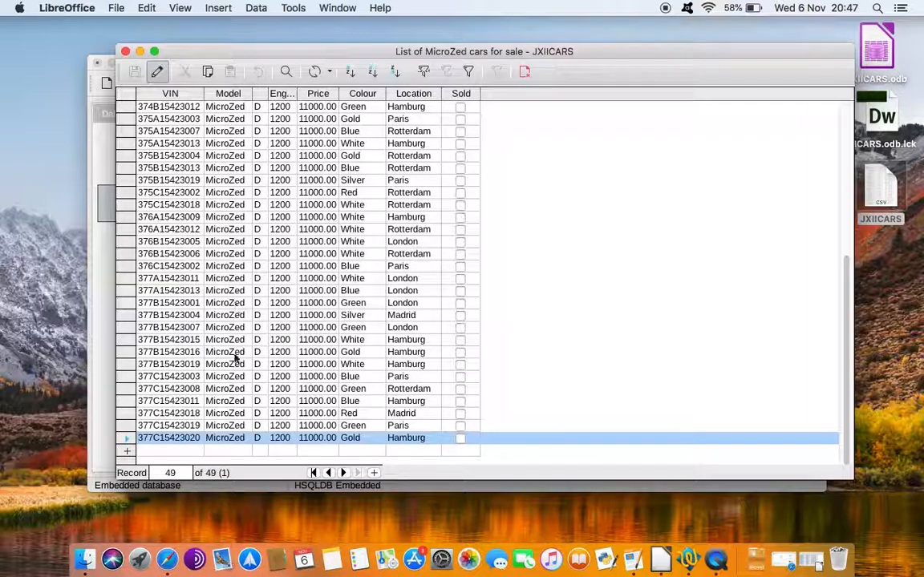
{"action": "scroll", "coordinate": [264, 256], "scroll_direction": "up", "scroll_amount": 7}
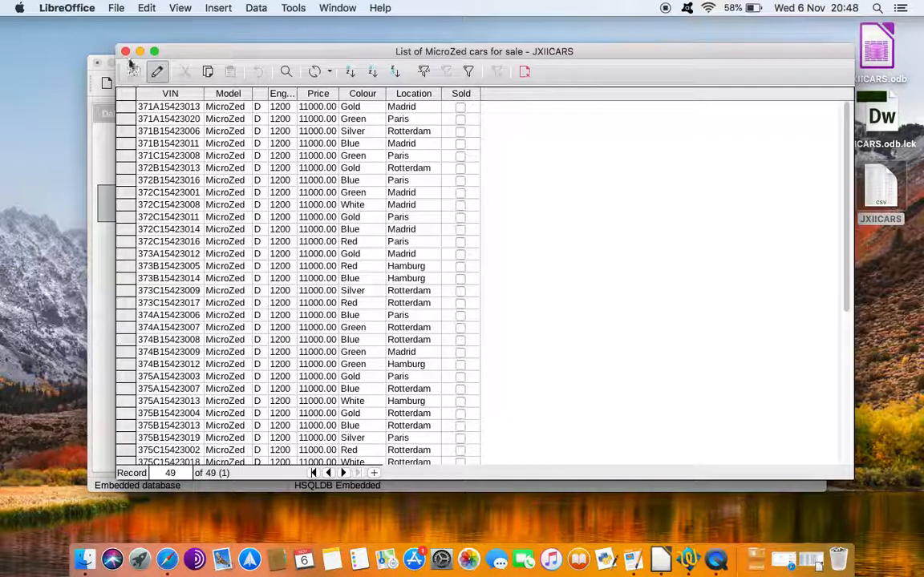
{"action": "left_click", "coordinate": [125, 52]}
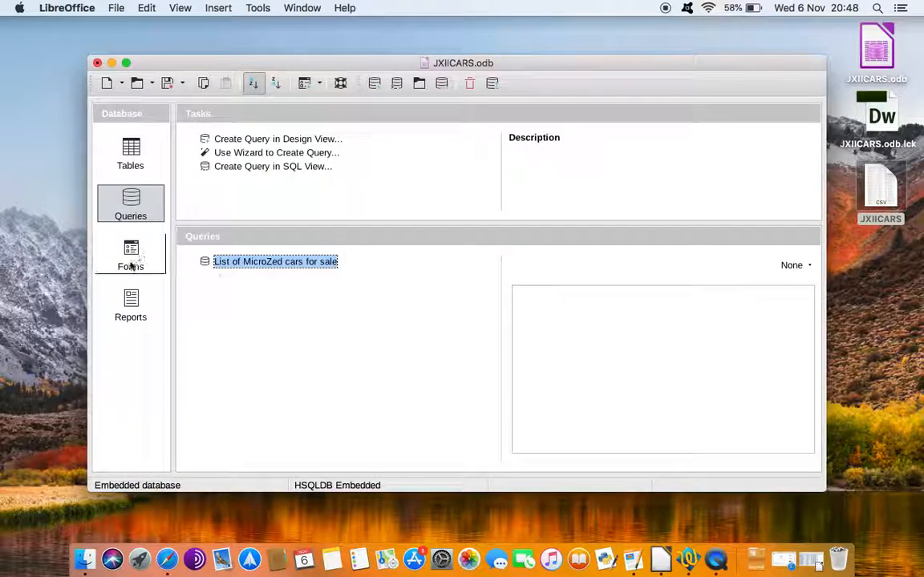
Step: Start a report with the wizard based on the query "List of MicroZed cars for sale" and include all its fields
{"action": "left_click", "coordinate": [131, 305]}
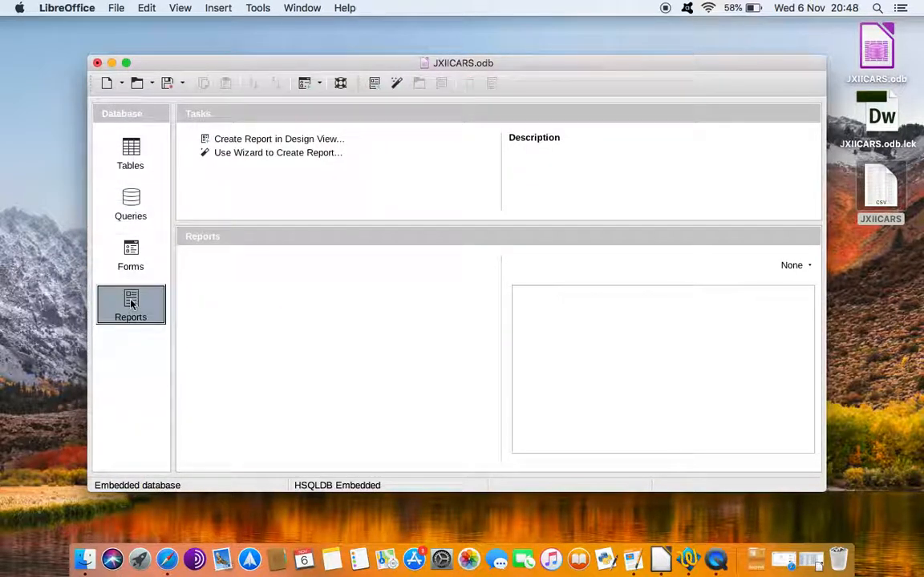
{"action": "left_click", "coordinate": [295, 160]}
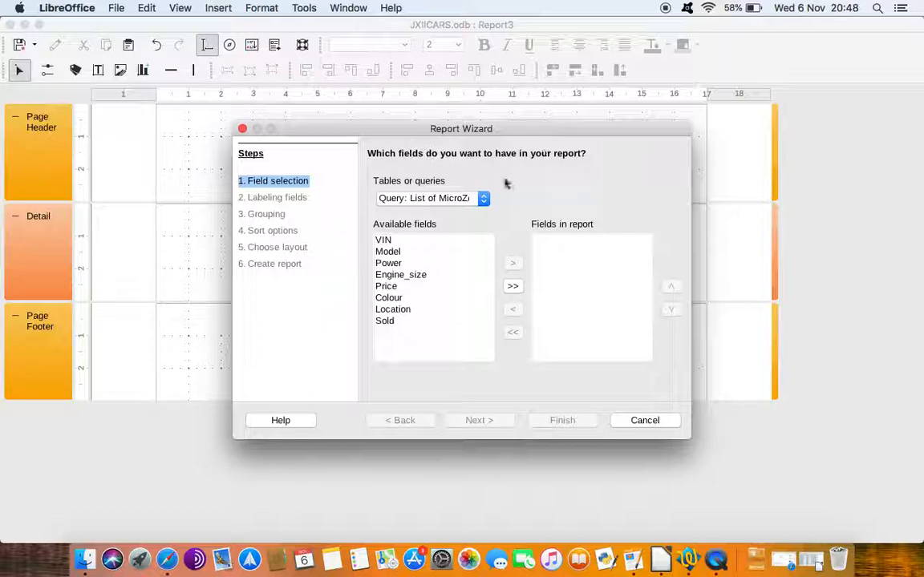
{"action": "left_click", "coordinate": [483, 201]}
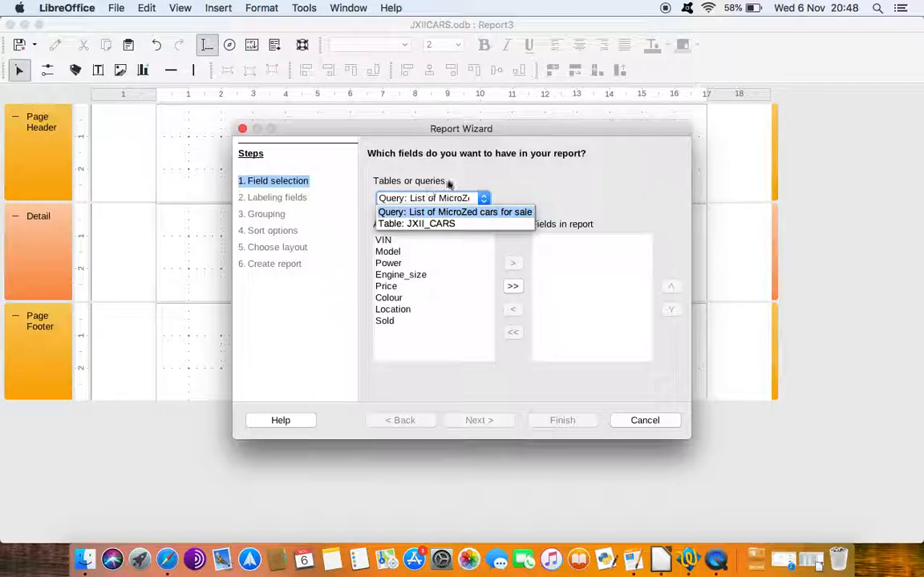
{"action": "left_click", "coordinate": [479, 212]}
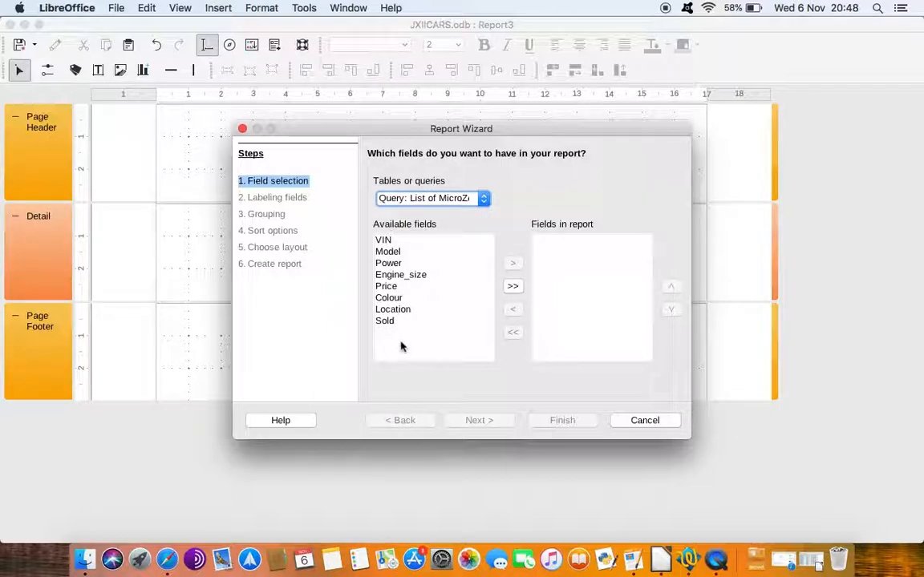
{"action": "left_click", "coordinate": [514, 287]}
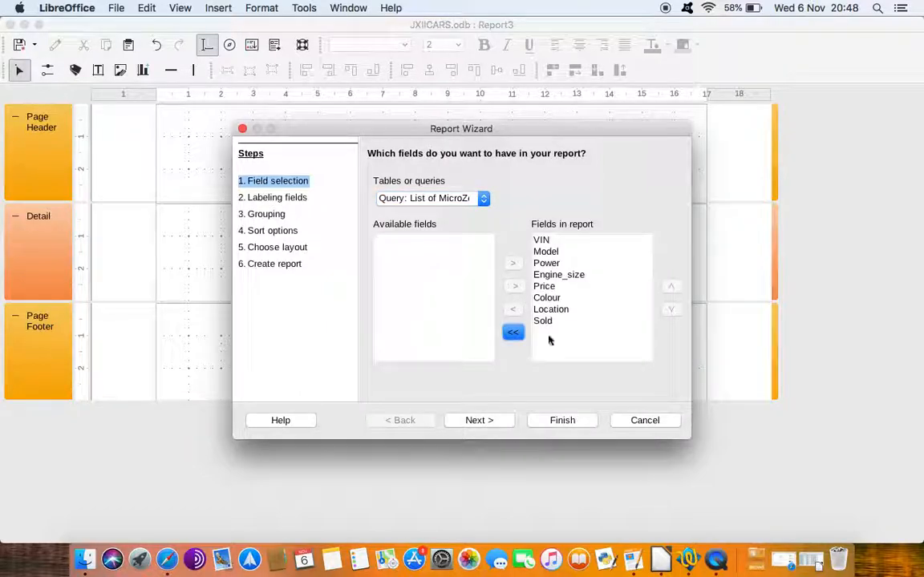
Step: Create the dynamic report "List of MicroZed cars for sale" with default labels, no grouping or sorting, and a tabular landscape layout
{"action": "left_click", "coordinate": [495, 420]}
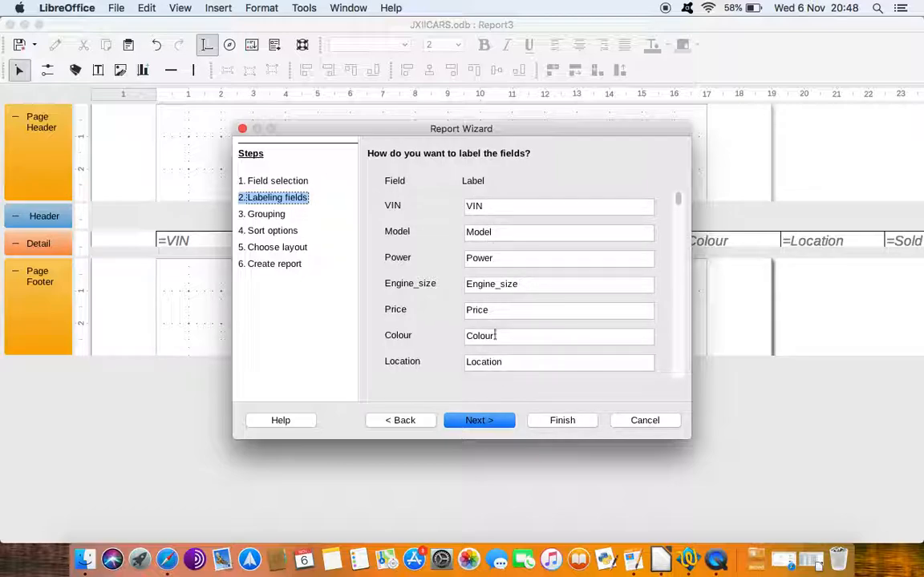
{"action": "left_click", "coordinate": [487, 424]}
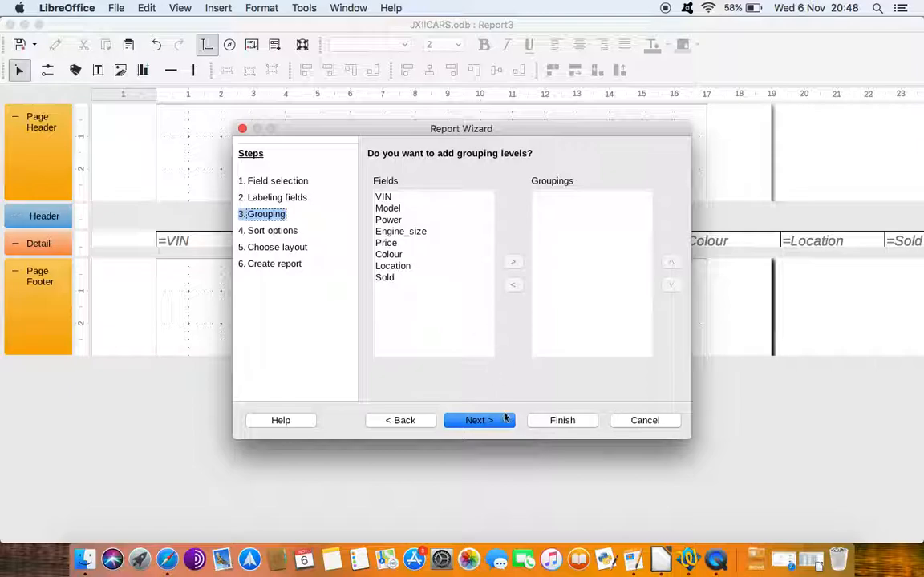
{"action": "left_click", "coordinate": [503, 422]}
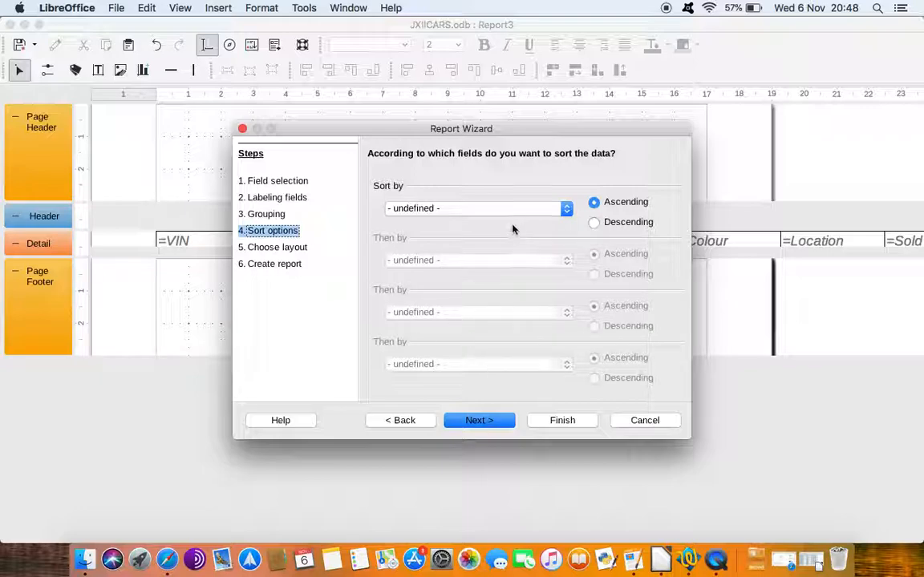
{"action": "left_click", "coordinate": [492, 421]}
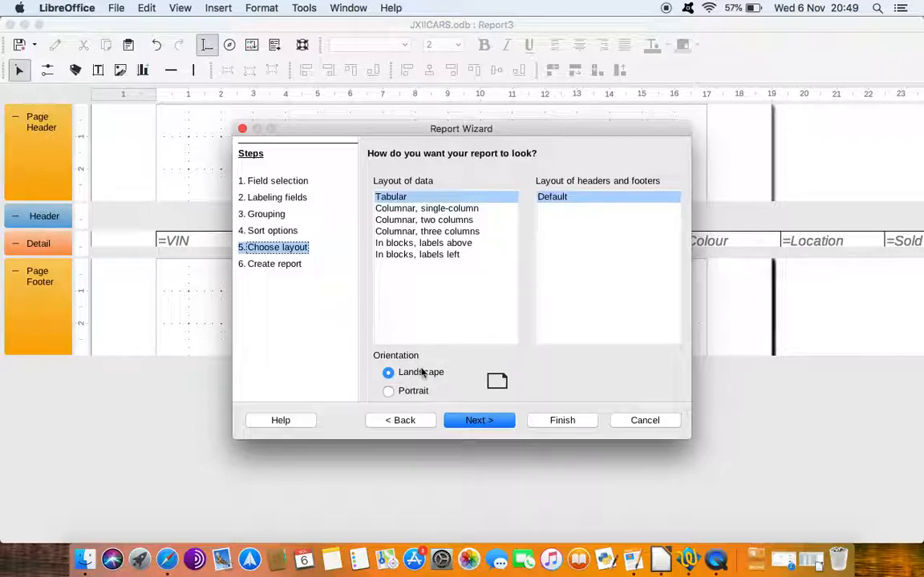
{"action": "left_click", "coordinate": [501, 423]}
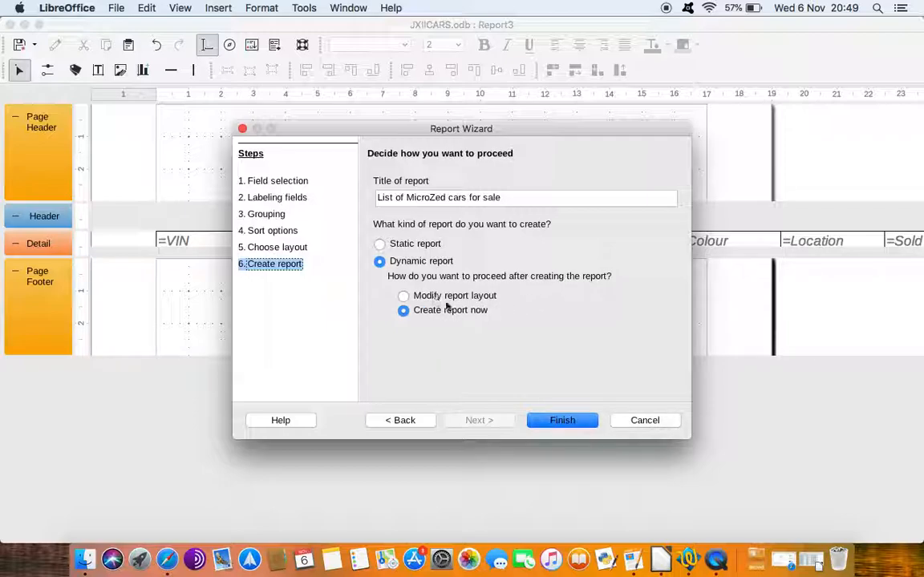
{"action": "left_click", "coordinate": [566, 421]}
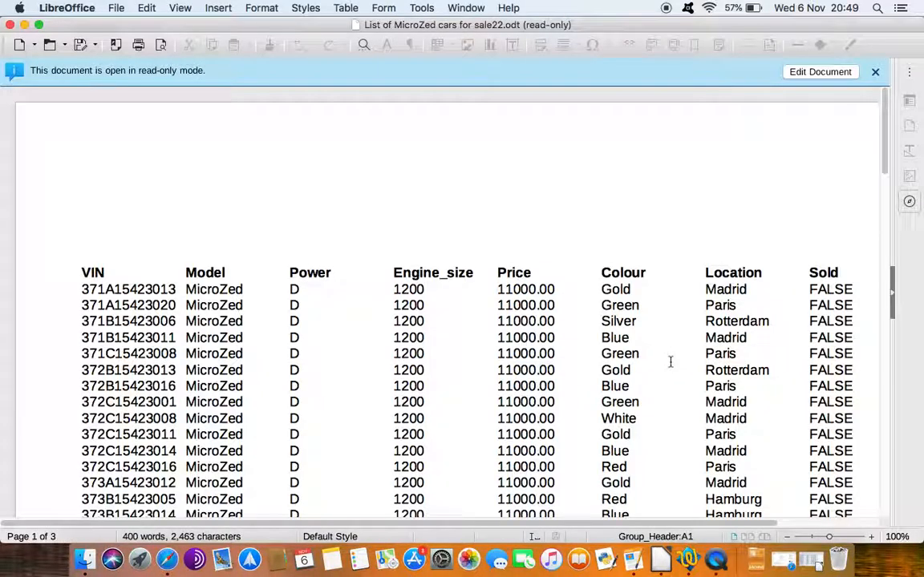
Step: Examine the first page of the generated report and reduce its zoom to 65% so the full page width fits
{"action": "scroll", "coordinate": [701, 388], "scroll_direction": "down", "scroll_amount": 5}
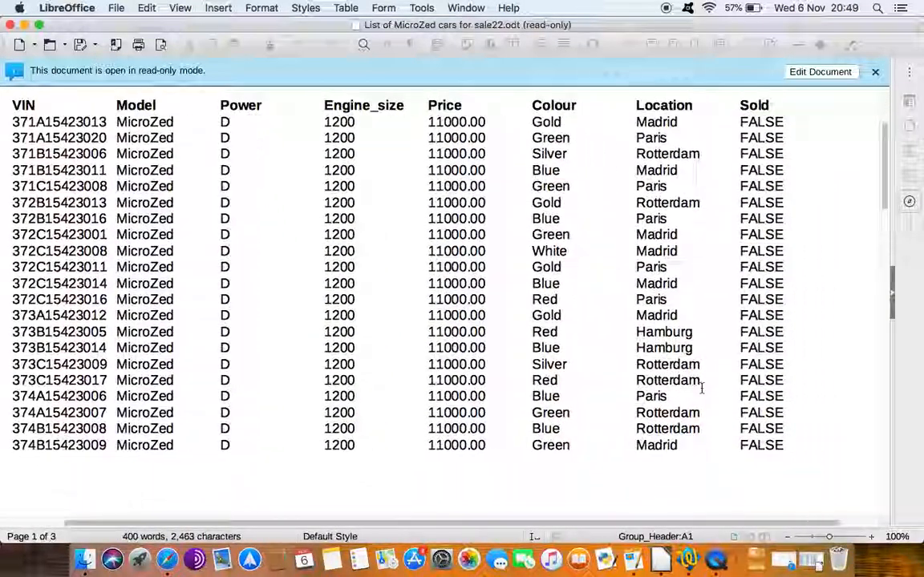
{"action": "scroll", "coordinate": [702, 388], "scroll_direction": "up", "scroll_amount": 1}
{"action": "scroll", "coordinate": [702, 388], "scroll_direction": "left", "scroll_amount": 1}
{"action": "scroll", "coordinate": [701, 388], "scroll_direction": "down", "scroll_amount": 2}
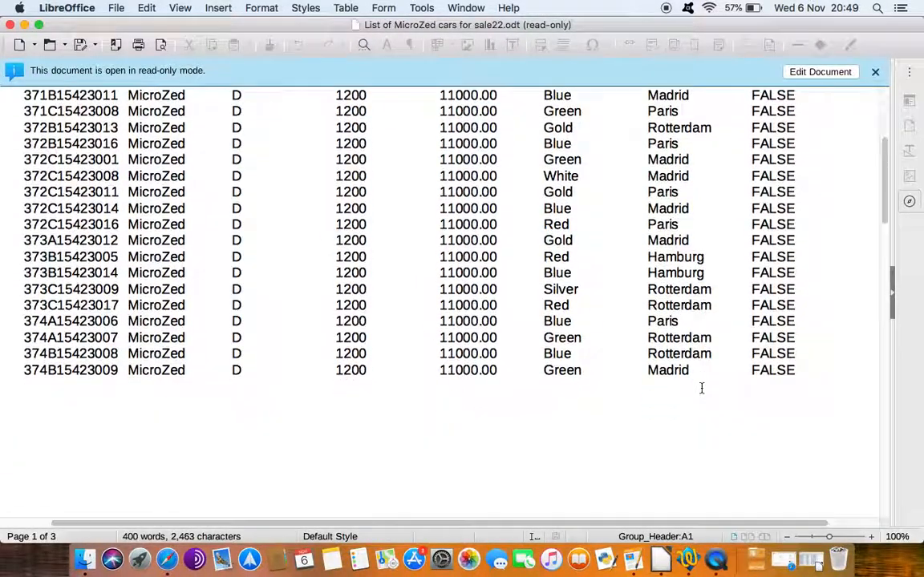
{"action": "scroll", "coordinate": [702, 388], "scroll_direction": "up", "scroll_amount": 3}
{"action": "scroll", "coordinate": [702, 388], "scroll_direction": "up", "scroll_amount": 3}
{"action": "left_click", "coordinate": [788, 537]}
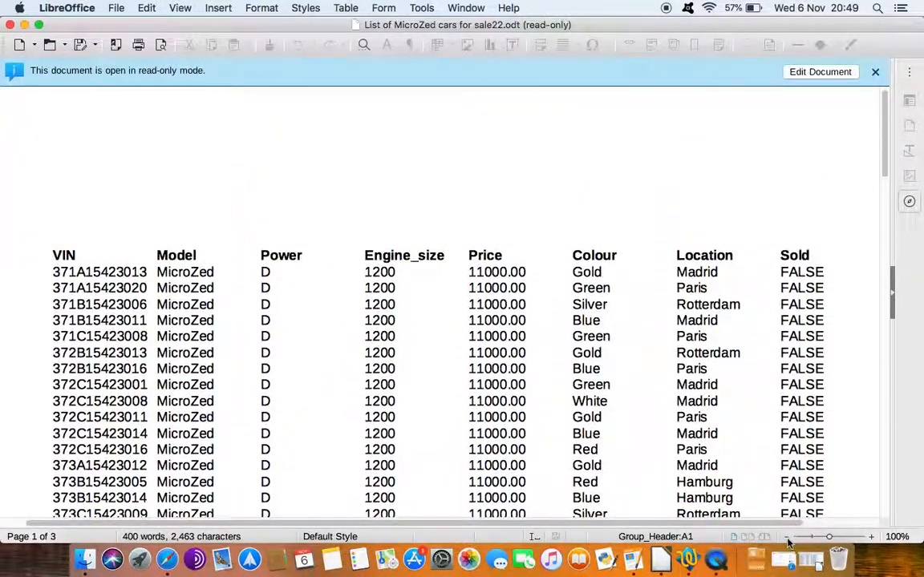
{"action": "left_click", "coordinate": [787, 536]}
{"action": "left_click", "coordinate": [788, 536]}
{"action": "left_click", "coordinate": [788, 537]}
{"action": "left_click", "coordinate": [788, 536]}
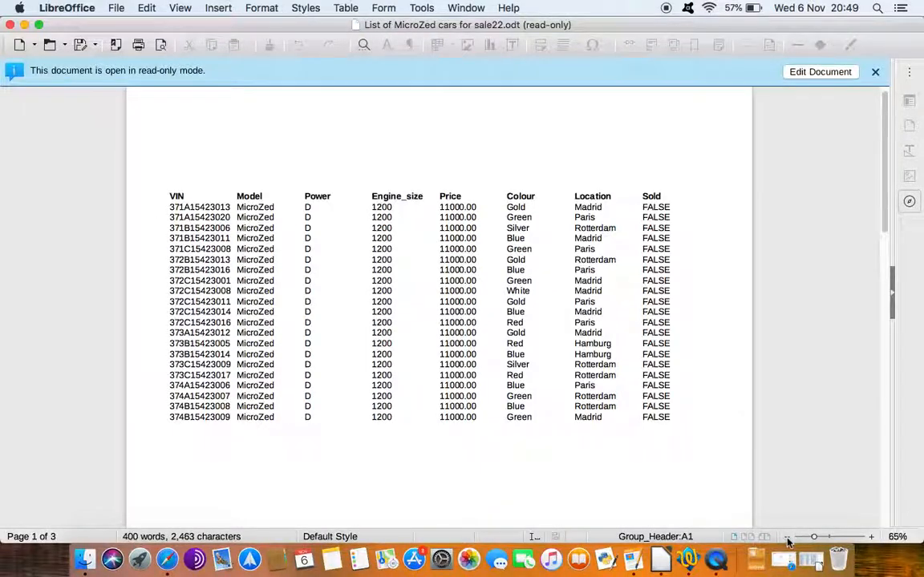
Step: Review all pages of the generated report through to the last record and close it
{"action": "scroll", "coordinate": [619, 428], "scroll_direction": "down", "scroll_amount": 20}
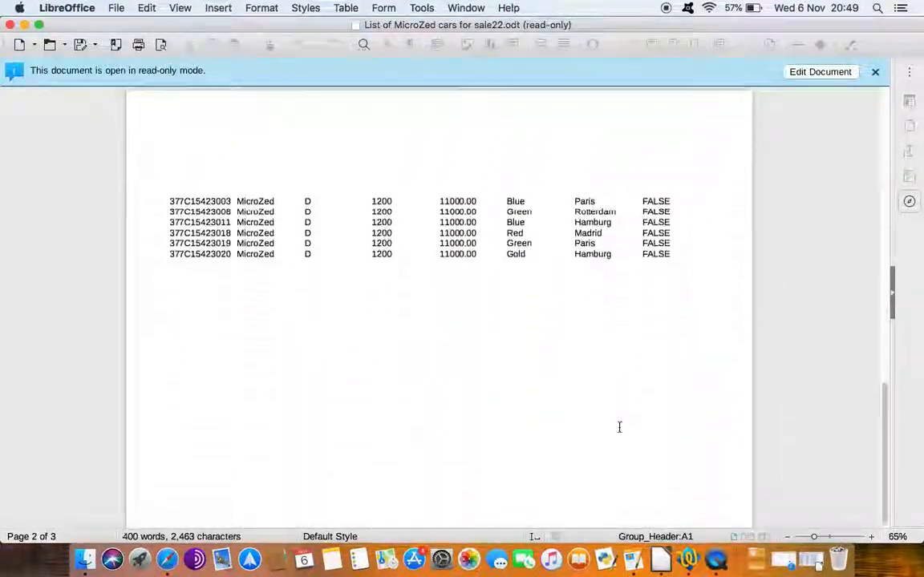
{"action": "scroll", "coordinate": [620, 428], "scroll_direction": "up", "scroll_amount": 20}
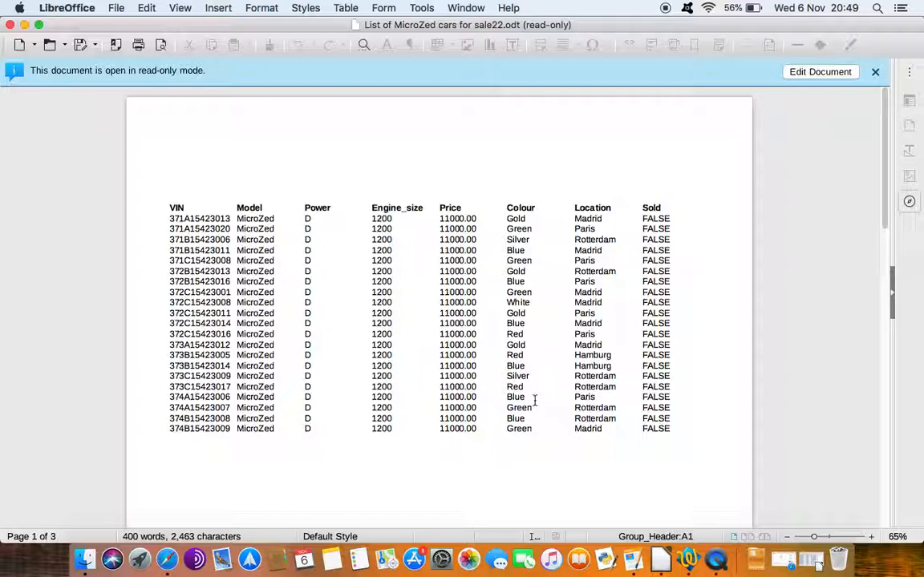
{"action": "scroll", "coordinate": [535, 401], "scroll_direction": "down", "scroll_amount": 10}
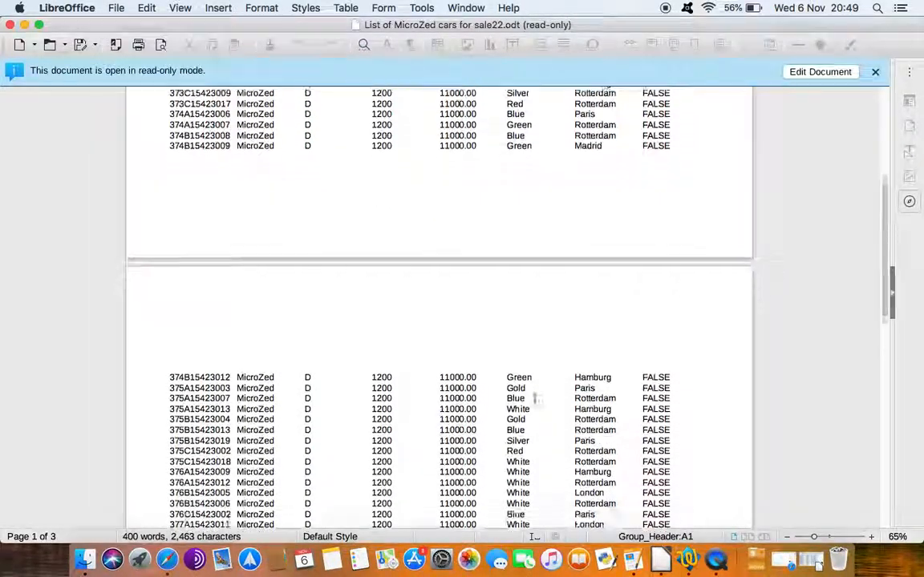
{"action": "scroll", "coordinate": [535, 399], "scroll_direction": "down", "scroll_amount": 10}
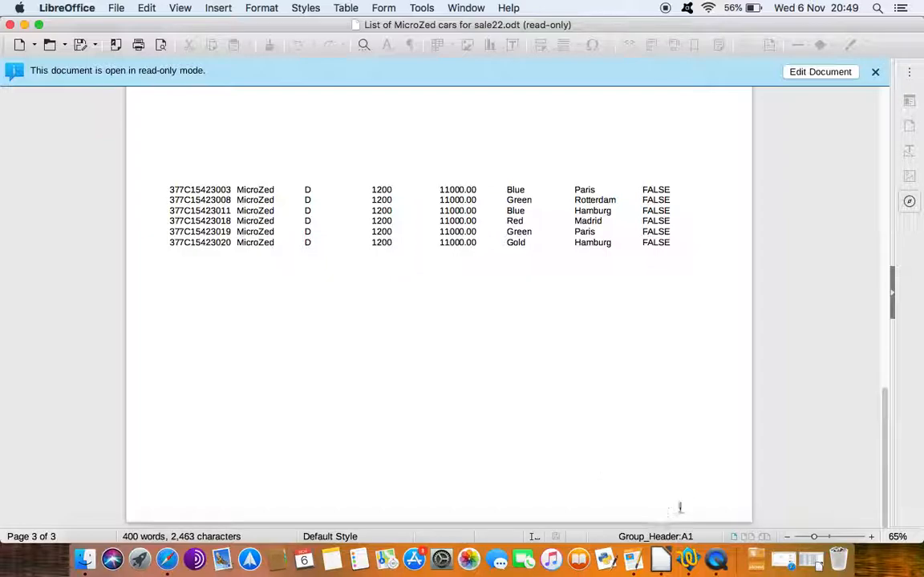
{"action": "scroll", "coordinate": [636, 300], "scroll_direction": "up", "scroll_amount": 5}
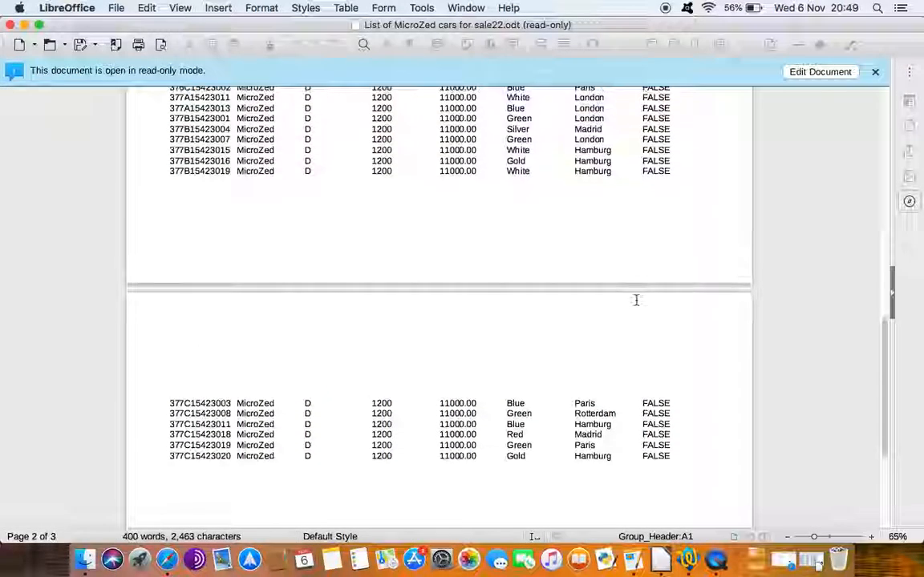
{"action": "scroll", "coordinate": [692, 257], "scroll_direction": "up", "scroll_amount": 10}
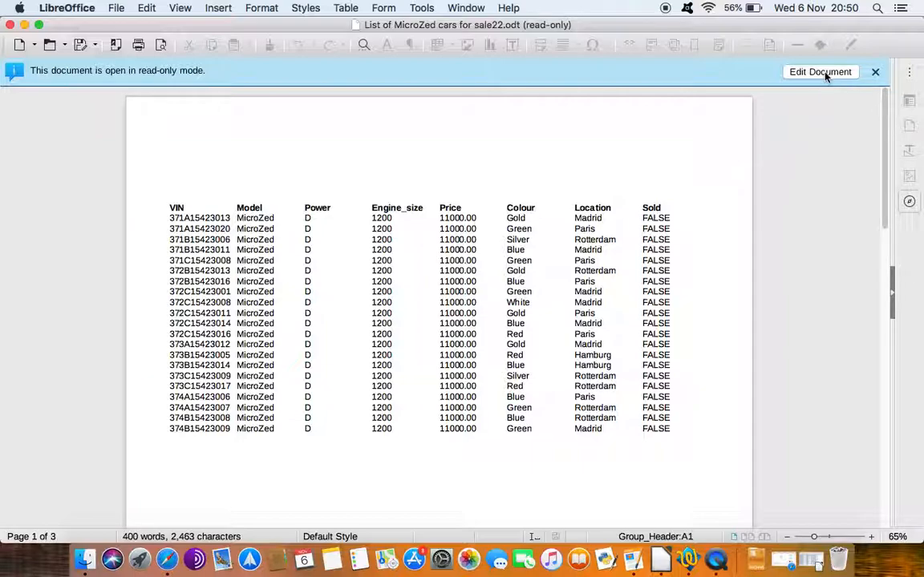
{"action": "left_click", "coordinate": [9, 25]}
Step: Open the report "List of MicroZed cars for sale" for editing and look across its column layout
{"action": "right_click", "coordinate": [258, 264]}
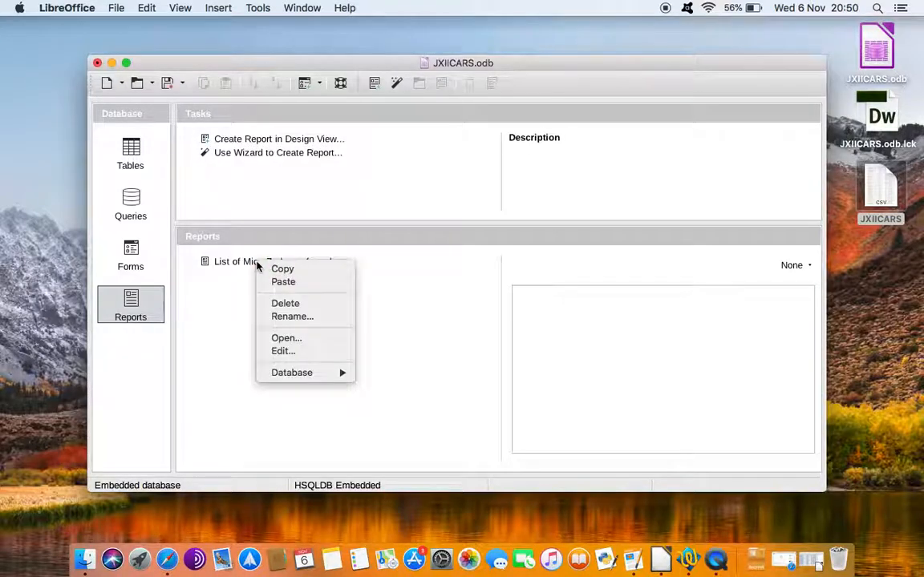
{"action": "left_click", "coordinate": [238, 262]}
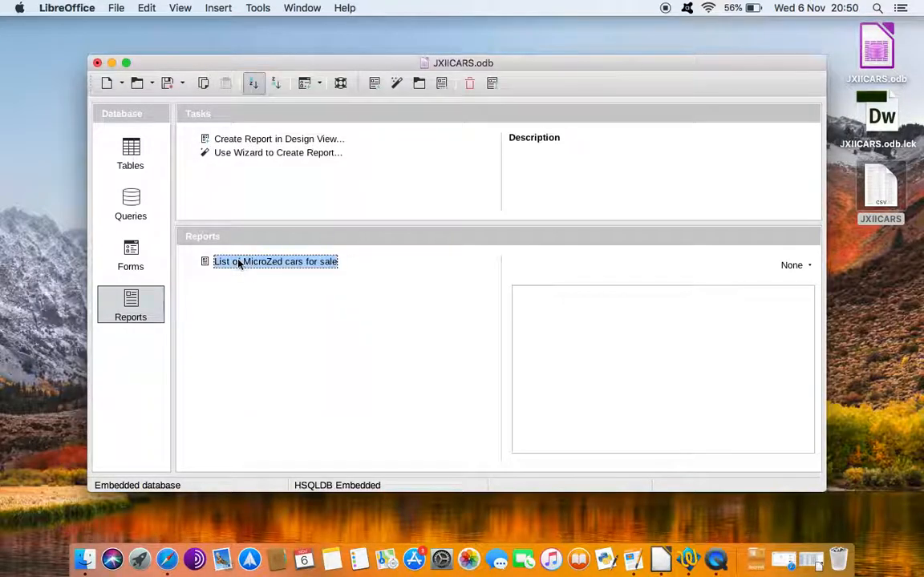
{"action": "right_click", "coordinate": [238, 262]}
{"action": "left_click", "coordinate": [267, 350]}
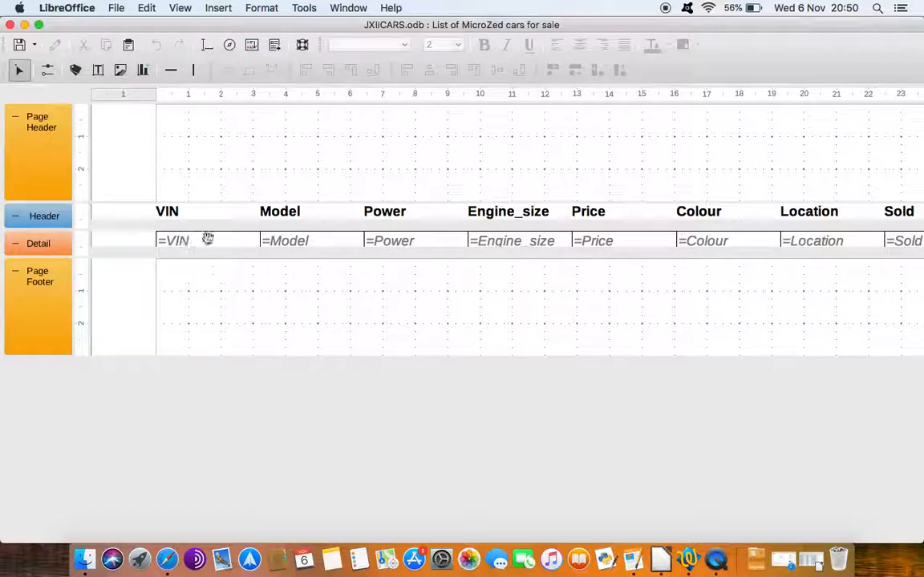
{"action": "scroll", "coordinate": [344, 231], "scroll_direction": "right", "scroll_amount": 2}
{"action": "scroll", "coordinate": [344, 232], "scroll_direction": "right", "scroll_amount": 4}
{"action": "scroll", "coordinate": [344, 232], "scroll_direction": "left", "scroll_amount": 6}
Step: Draw a label field about 8 cm wide and 1 cm high in the report's page header
{"action": "left_click", "coordinate": [214, 150]}
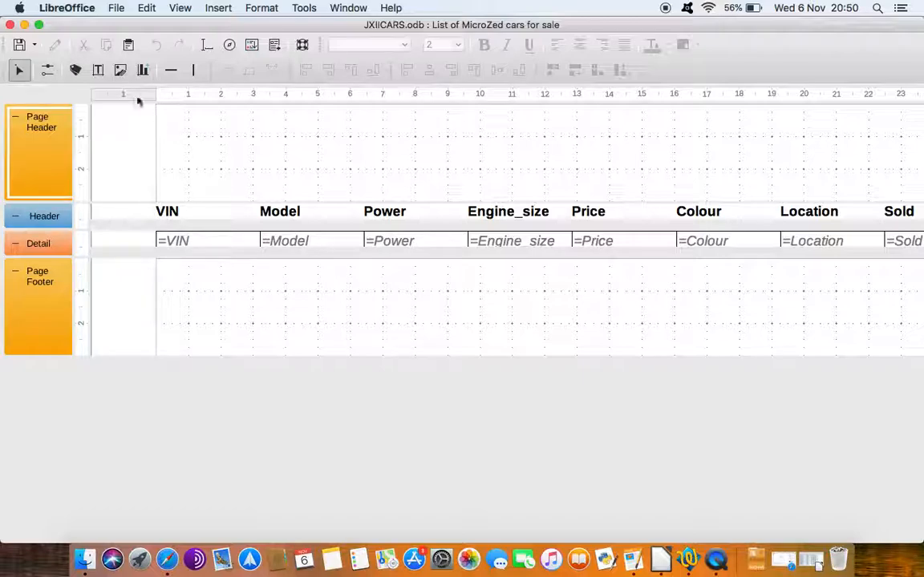
{"action": "left_click", "coordinate": [75, 70]}
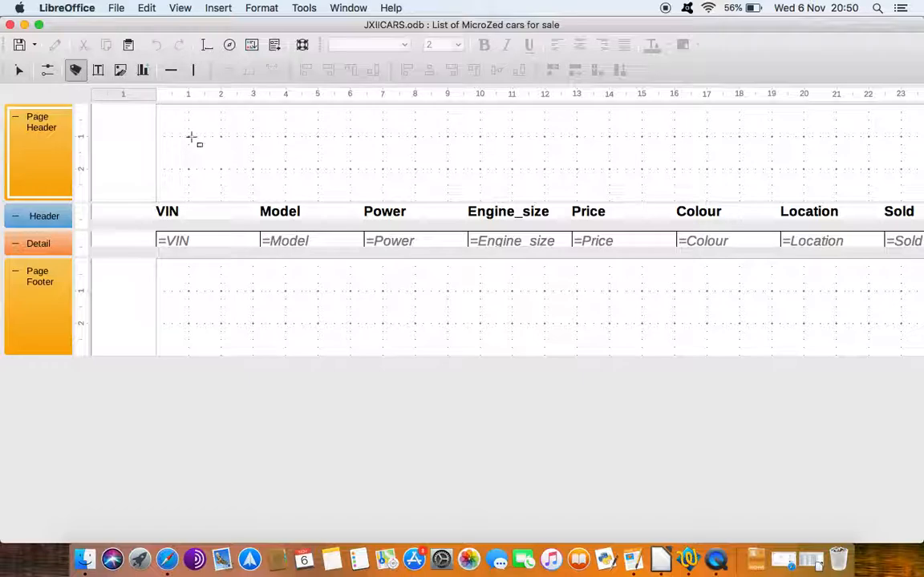
{"action": "left_click_drag", "start_coordinate": [188, 138], "coordinate": [448, 169]}
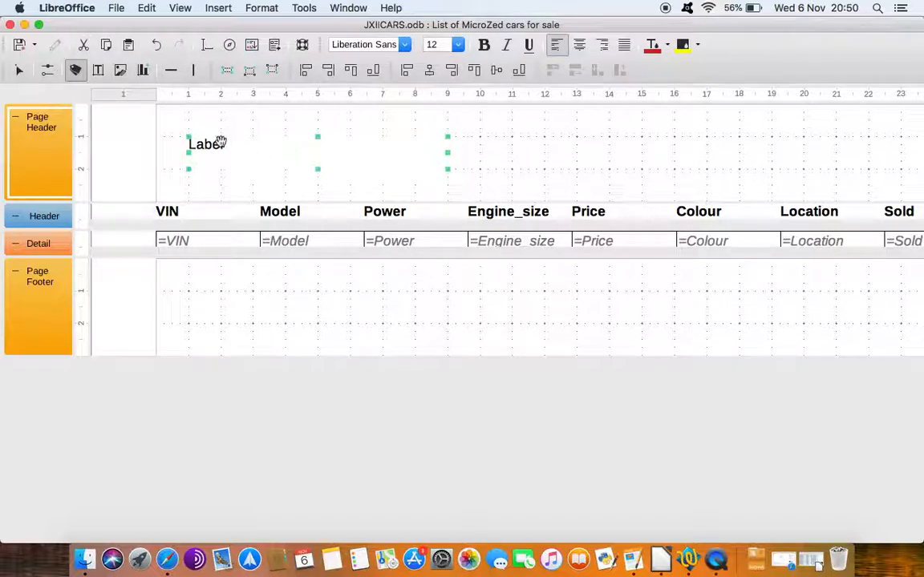
Step: Set the page header label's text to "List of MicroZed cars for sale" in its properties
{"action": "double_click", "coordinate": [220, 147]}
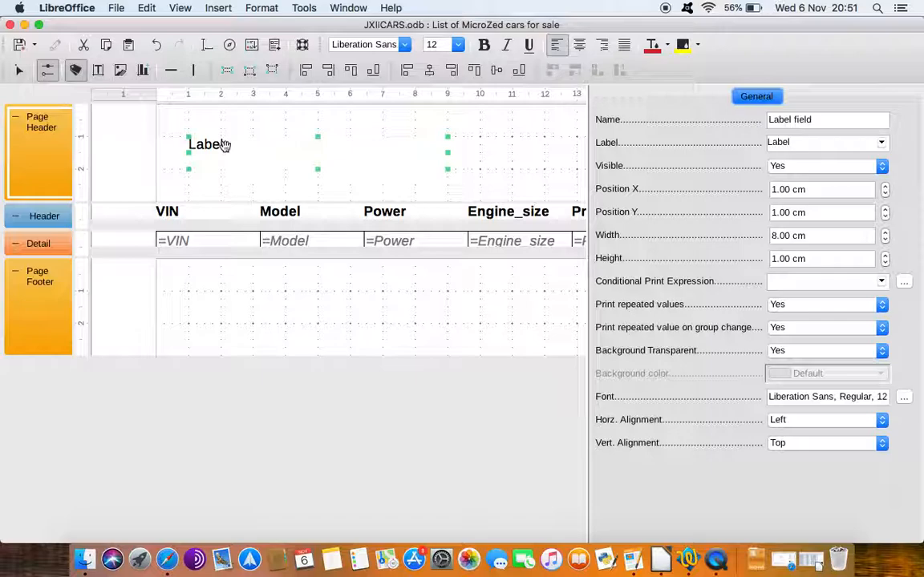
{"action": "right_click", "coordinate": [217, 149]}
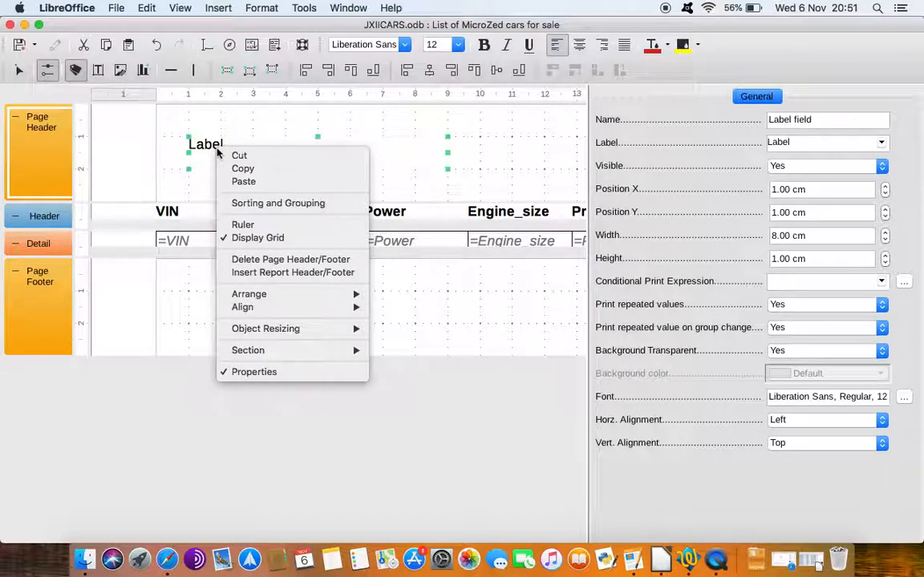
{"action": "left_click", "coordinate": [208, 147]}
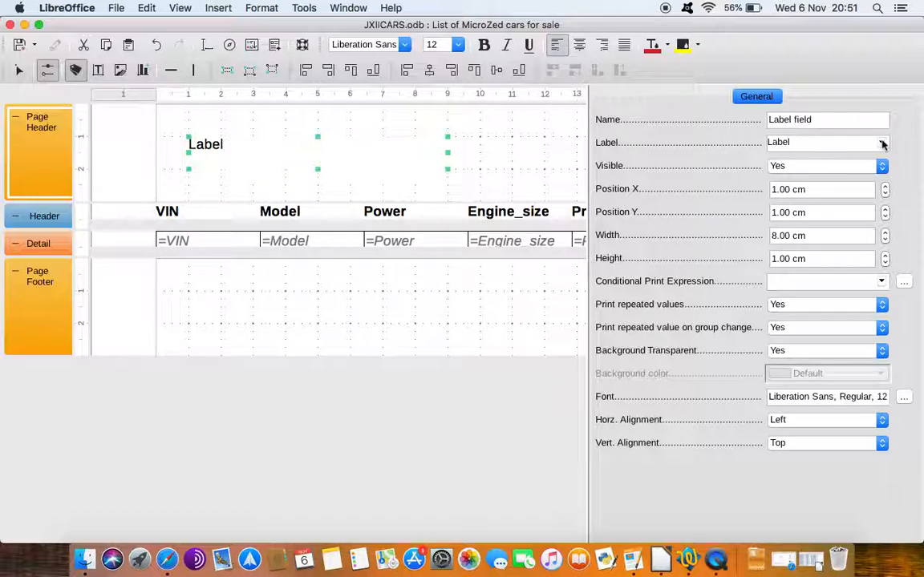
{"action": "left_click", "coordinate": [827, 117]}
{"action": "left_click", "coordinate": [882, 144]}
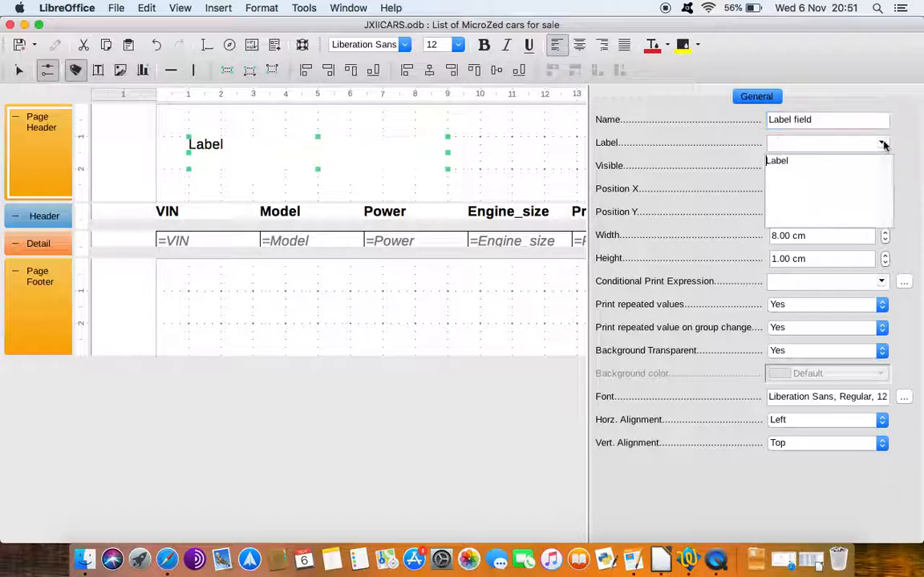
{"action": "left_click", "coordinate": [884, 144]}
{"action": "key", "text": "BackSpace"}
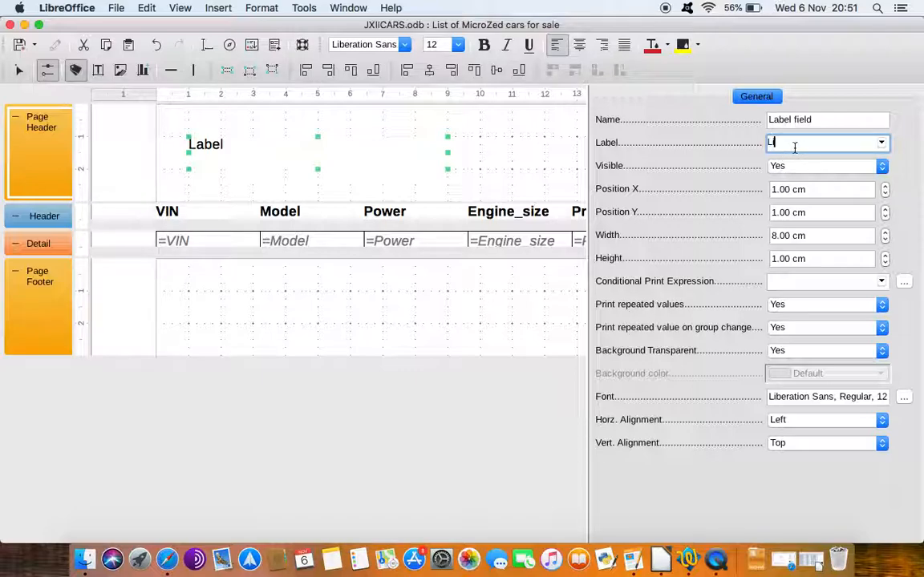
{"action": "left_click", "coordinate": [536, 155]}
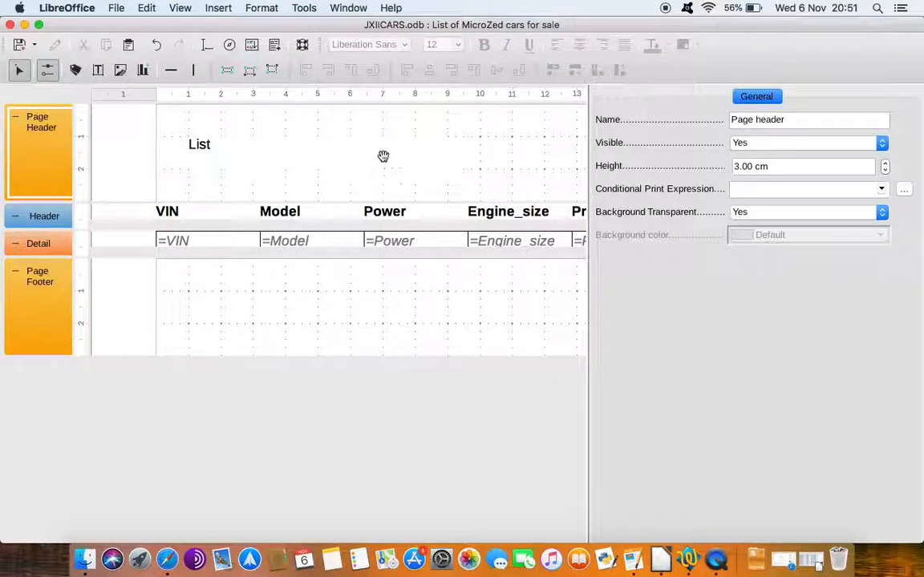
{"action": "left_click", "coordinate": [257, 155]}
{"action": "left_click", "coordinate": [798, 141]}
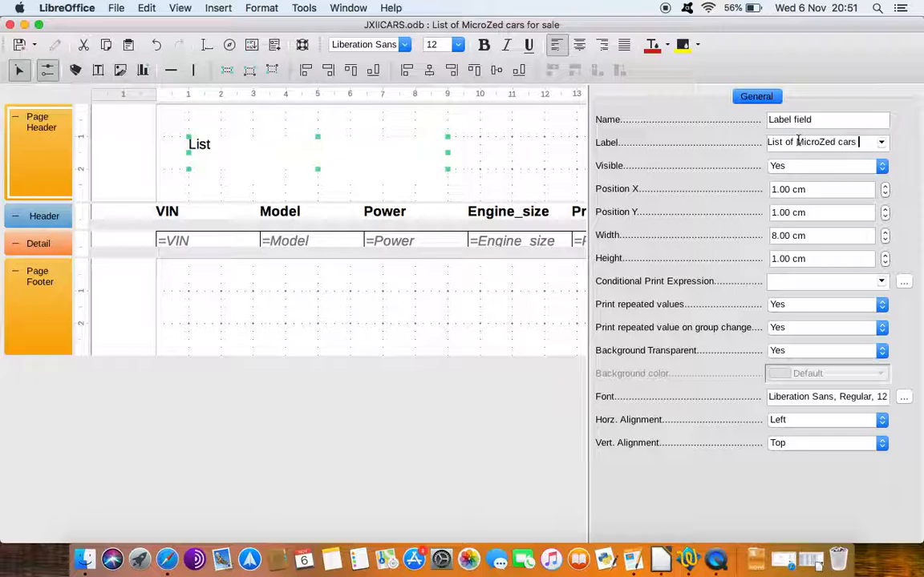
{"action": "type", "text": "sale"}
{"action": "left_click", "coordinate": [532, 173]}
Step: Format the page header title label in 14 pt Bold Liberation Sans
{"action": "left_click", "coordinate": [301, 145]}
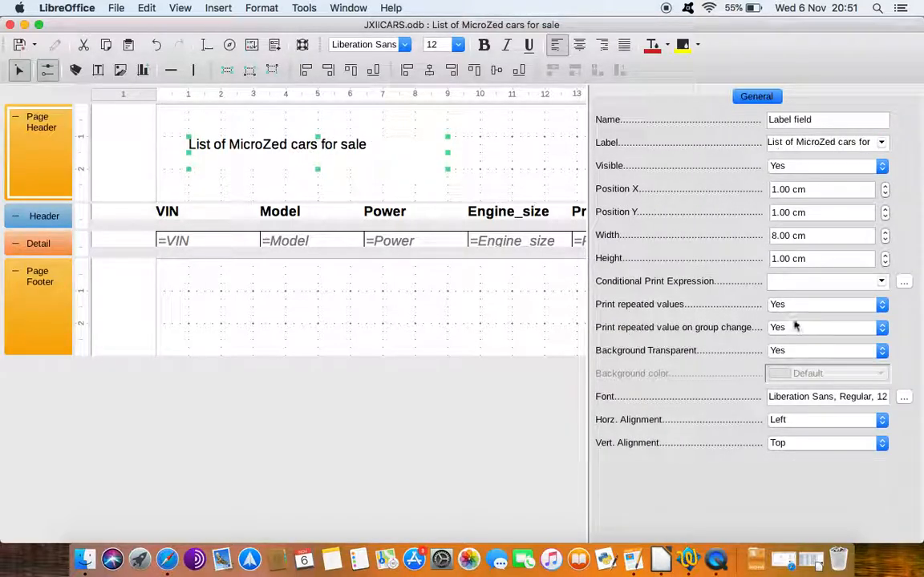
{"action": "left_click", "coordinate": [904, 398]}
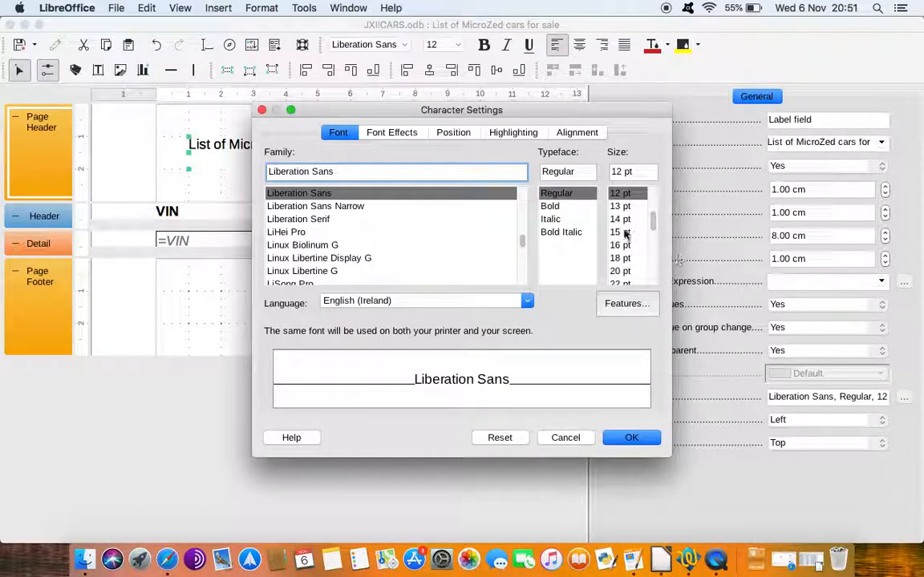
{"action": "left_click", "coordinate": [620, 219]}
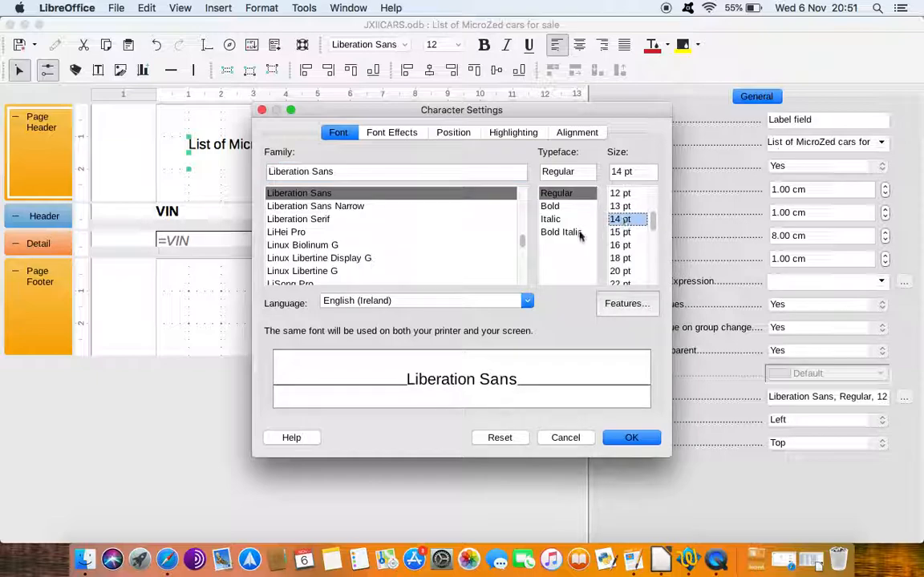
{"action": "left_click", "coordinate": [556, 207]}
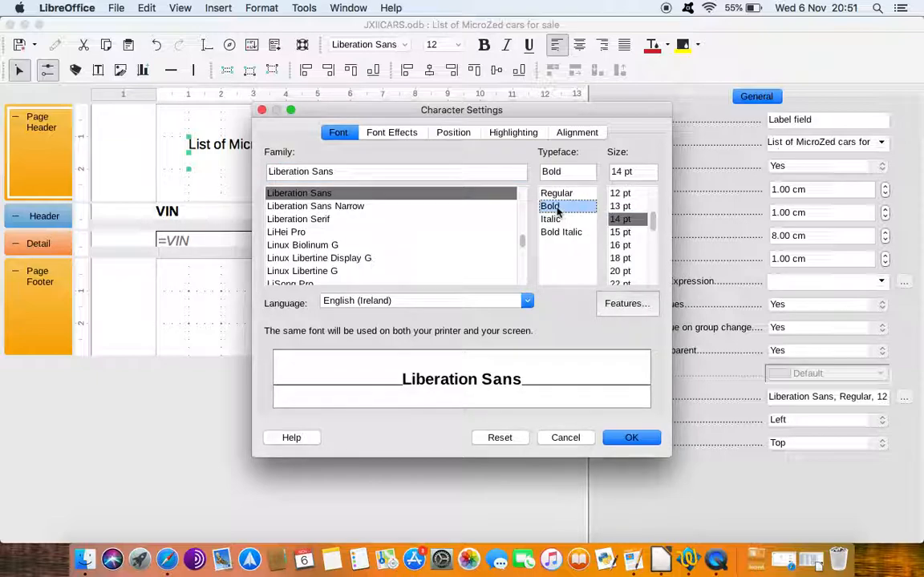
{"action": "left_click", "coordinate": [633, 438]}
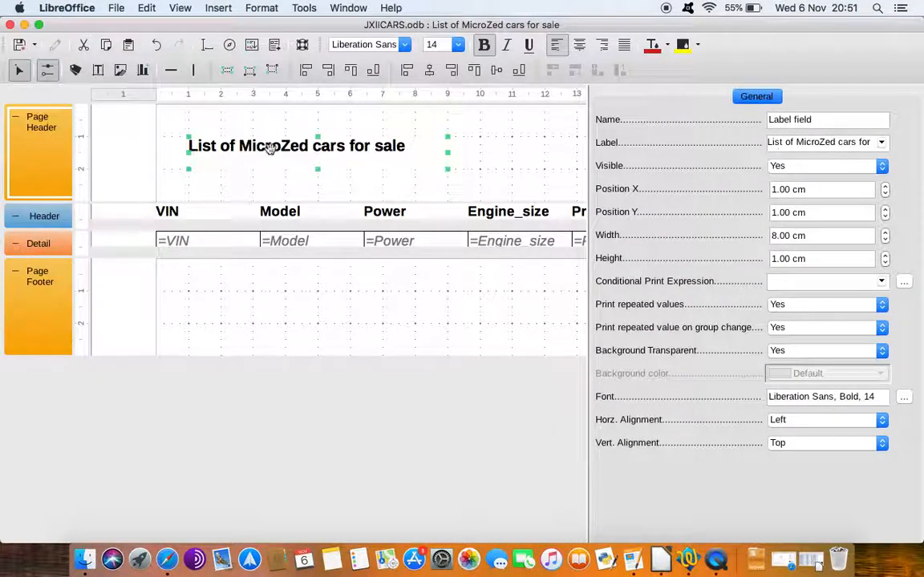
Step: Run the report, check the title on its pages, and close the generated document
{"action": "left_click", "coordinate": [275, 46]}
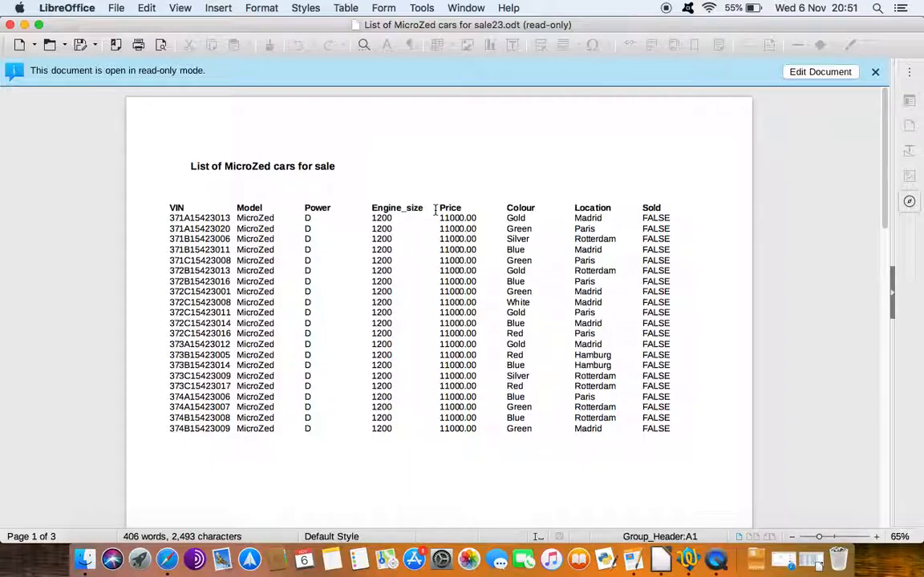
{"action": "scroll", "coordinate": [345, 296], "scroll_direction": "down", "scroll_amount": 10}
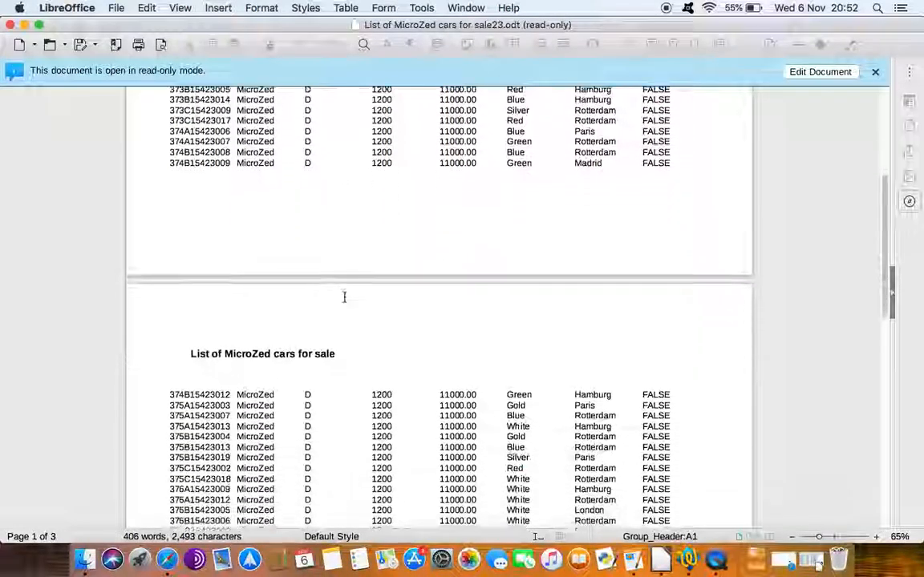
{"action": "scroll", "coordinate": [400, 315], "scroll_direction": "down", "scroll_amount": 20}
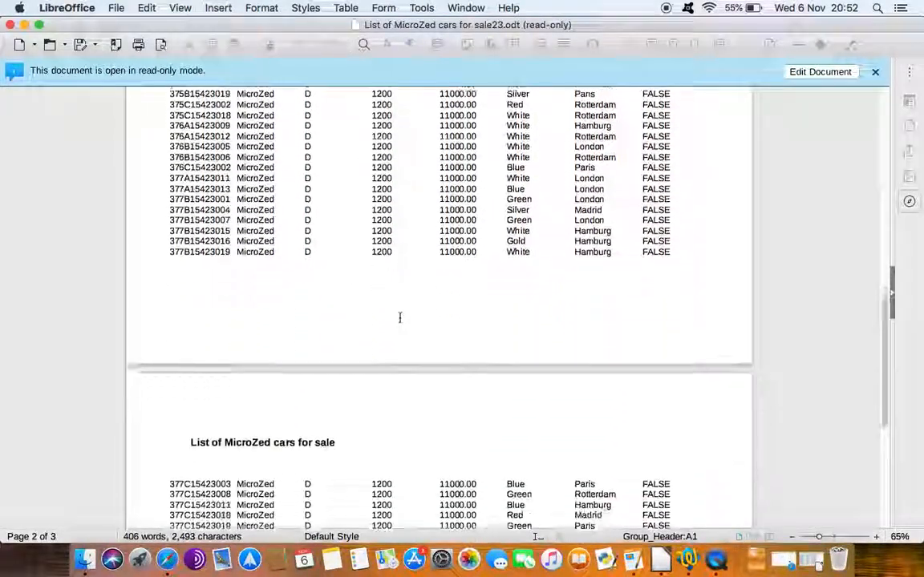
{"action": "scroll", "coordinate": [400, 317], "scroll_direction": "up", "scroll_amount": 20}
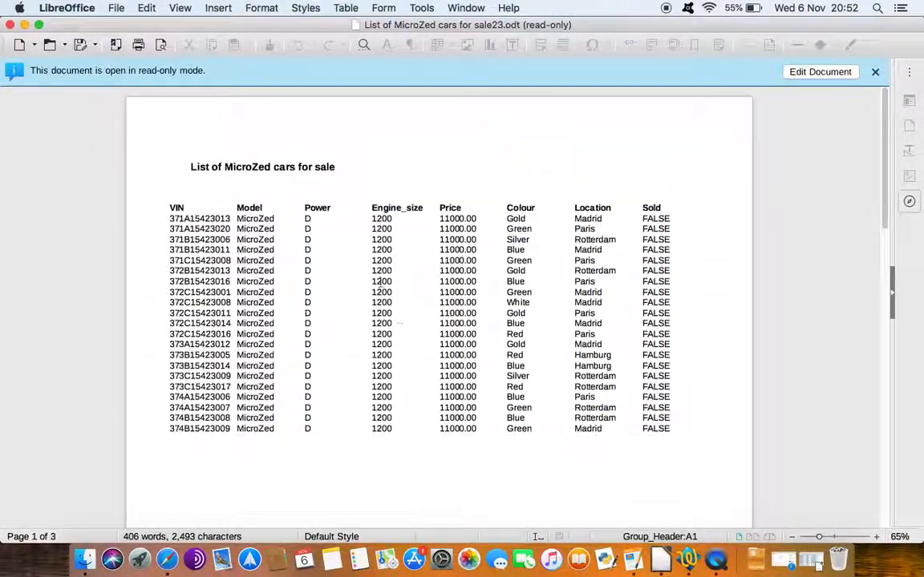
{"action": "left_click", "coordinate": [11, 25]}
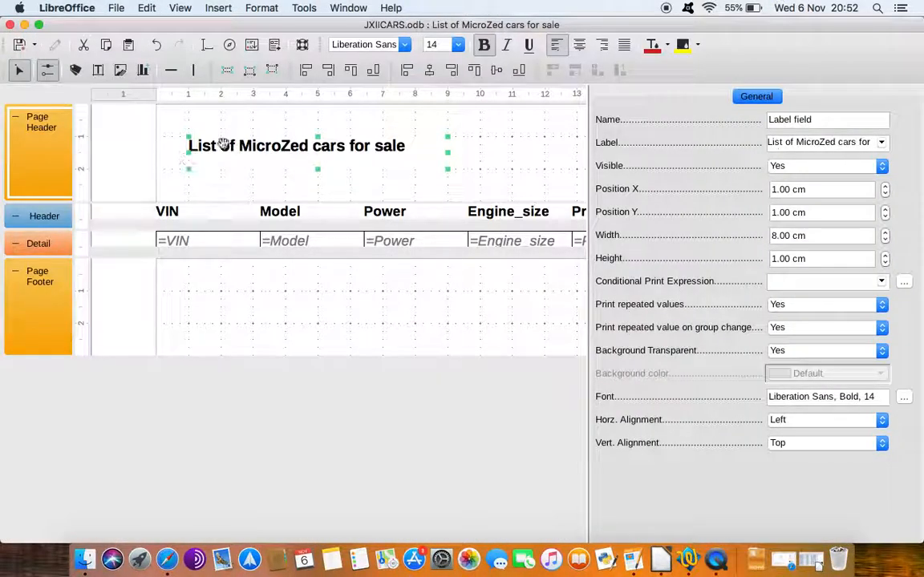
Step: Move the title label to horizontal position 0.00 cm so it lines up with the VIN column
{"action": "key", "text": "Left"}
{"action": "key", "text": "Left"}
{"action": "key", "text": "Left"}
{"action": "key", "text": "Left"}
{"action": "key", "text": "Left"}
{"action": "key", "text": "Left"}
{"action": "key", "text": "Left"}
{"action": "key", "text": "Left"}
{"action": "key", "text": "Left"}
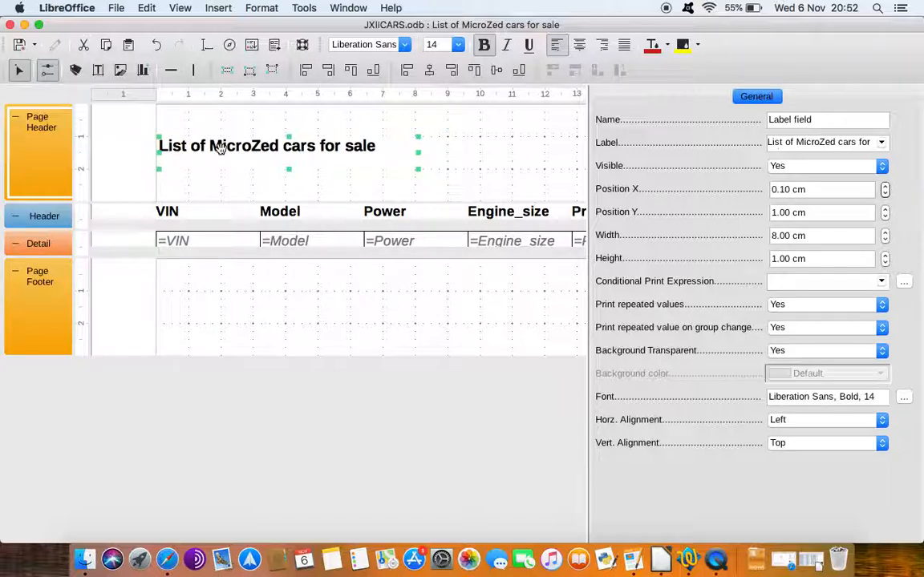
{"action": "key", "text": "Left"}
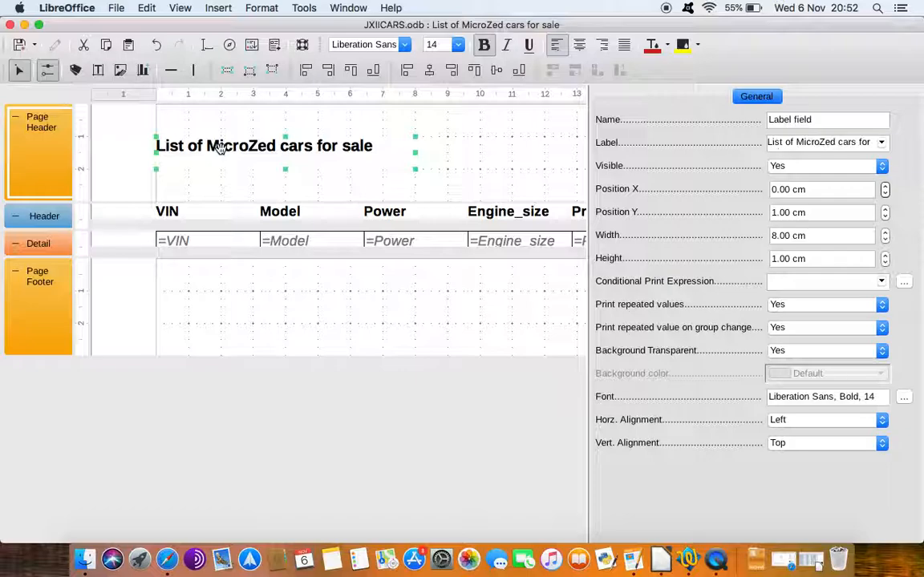
Step: Run the report again, review the title's alignment through to the last page, and close the generated document
{"action": "left_click", "coordinate": [275, 44]}
{"action": "scroll", "coordinate": [320, 298], "scroll_direction": "down", "scroll_amount": 4}
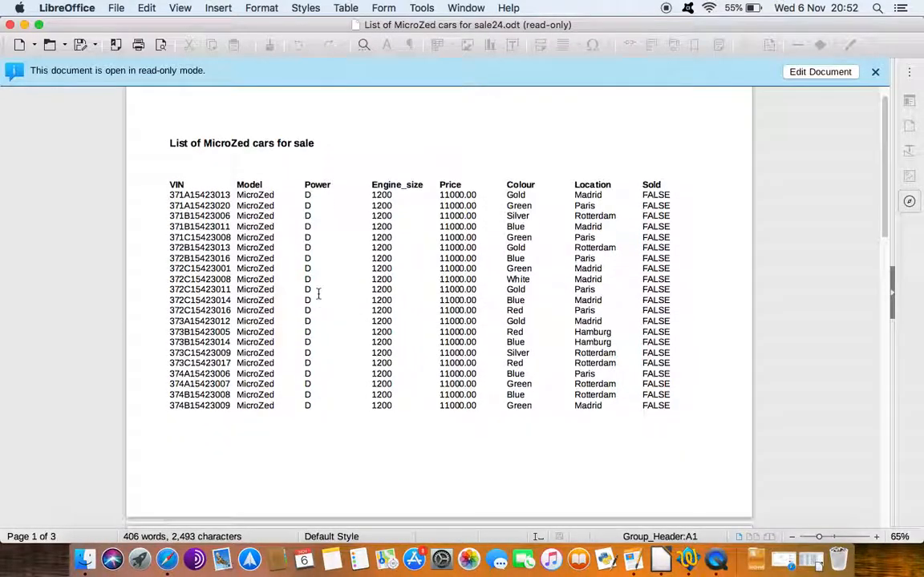
{"action": "scroll", "coordinate": [319, 294], "scroll_direction": "down", "scroll_amount": 15}
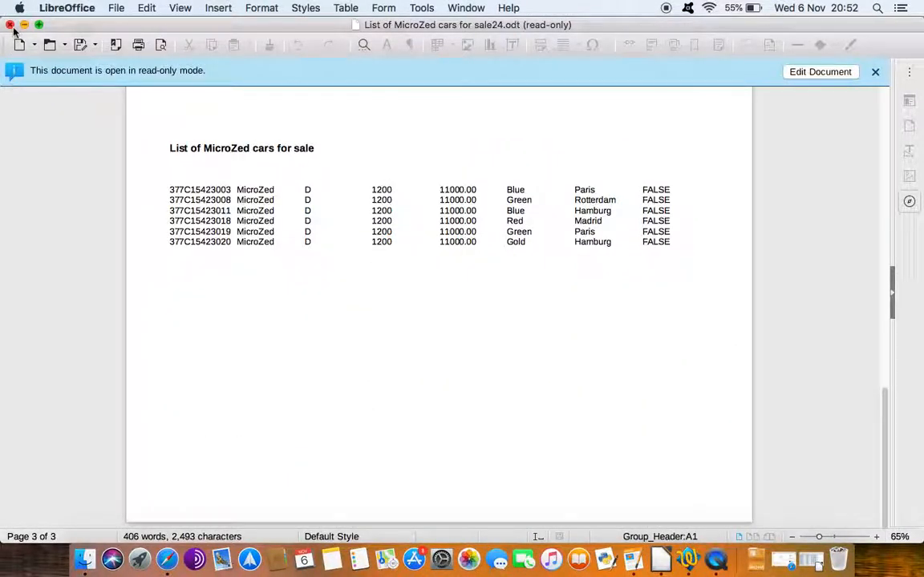
{"action": "left_click", "coordinate": [9, 25]}
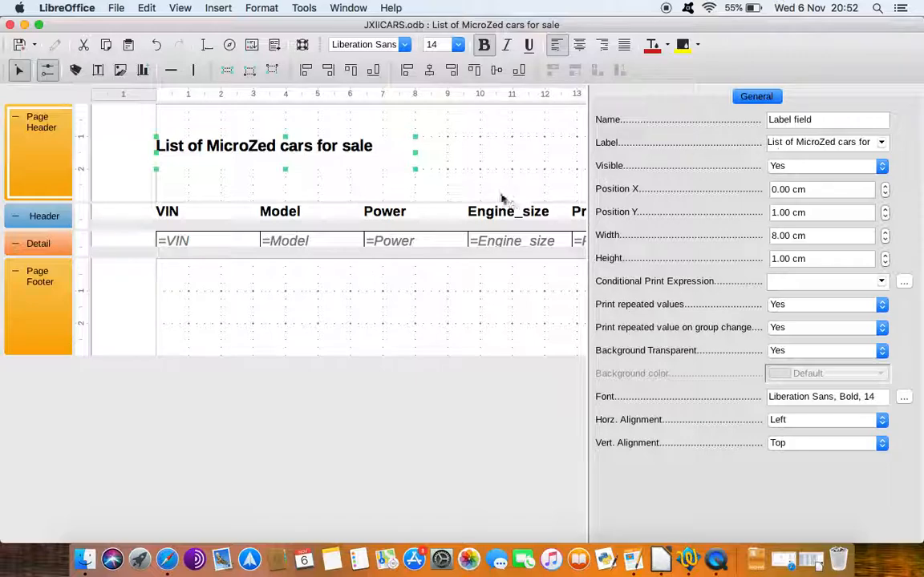
Step: Hide the properties and draw a label field about 6 cm wide and 1 cm high below the Location and Sold columns in the page footer
{"action": "left_click", "coordinate": [47, 71]}
{"action": "left_click", "coordinate": [48, 71]}
{"action": "left_click", "coordinate": [47, 71]}
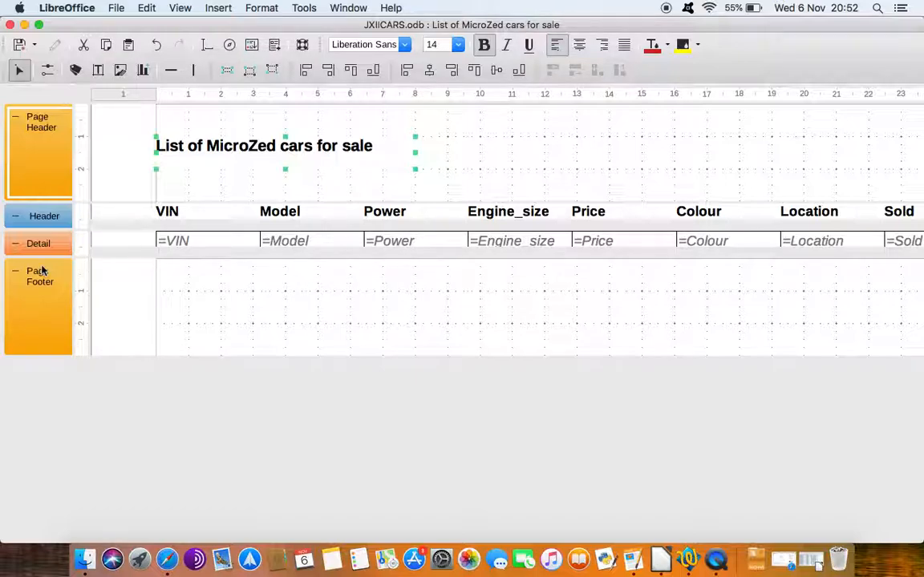
{"action": "scroll", "coordinate": [480, 321], "scroll_direction": "right", "scroll_amount": 3}
{"action": "scroll", "coordinate": [480, 321], "scroll_direction": "right", "scroll_amount": 3}
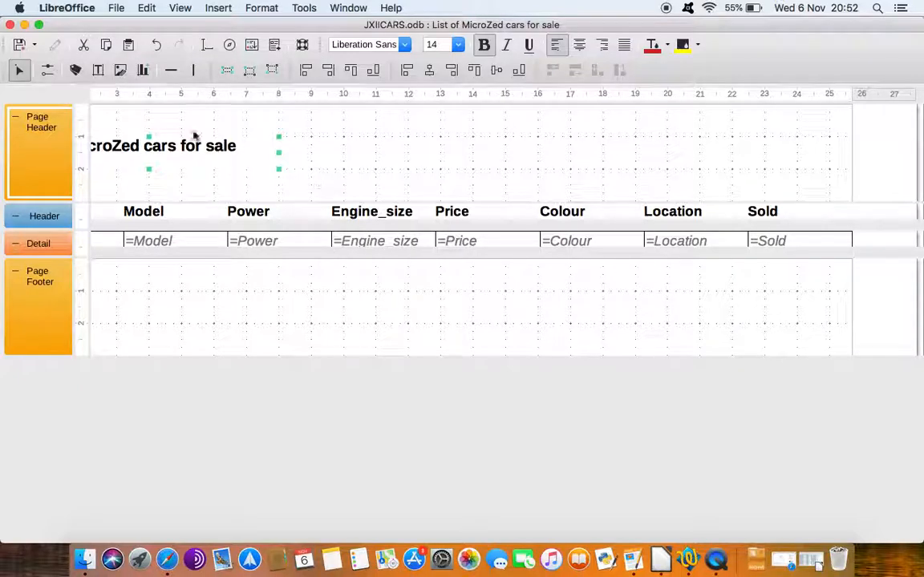
{"action": "left_click", "coordinate": [78, 71]}
{"action": "left_click", "coordinate": [635, 292]}
{"action": "left_click_drag", "start_coordinate": [635, 292], "coordinate": [832, 350]}
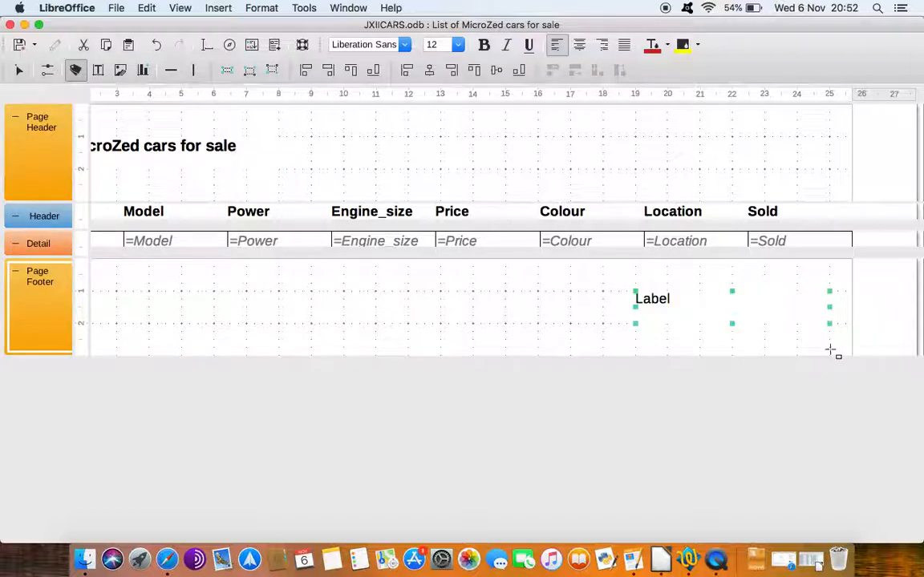
Step: Set the page footer label's text to "By" followed by the author's full name, and hide the properties again
{"action": "double_click", "coordinate": [681, 297]}
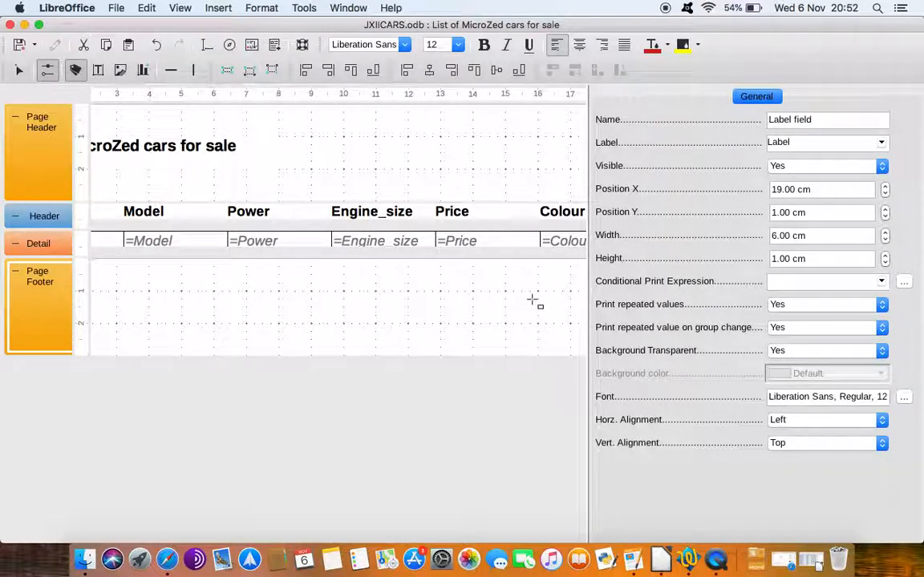
{"action": "scroll", "coordinate": [531, 302], "scroll_direction": "right", "scroll_amount": 3}
{"action": "scroll", "coordinate": [531, 301], "scroll_direction": "right", "scroll_amount": 3}
{"action": "left_click", "coordinate": [804, 144]}
{"action": "double_click", "coordinate": [804, 144]}
{"action": "type", "text": "By Paul Mc"}
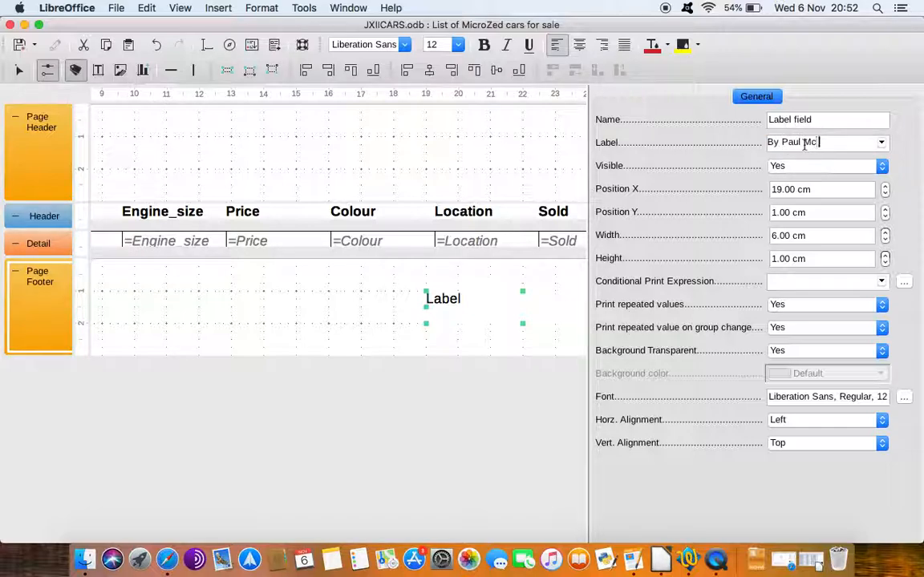
{"action": "type", "text": " Y"}
{"action": "key", "text": "BackSpace"}
{"action": "type", "text": "Tear"}
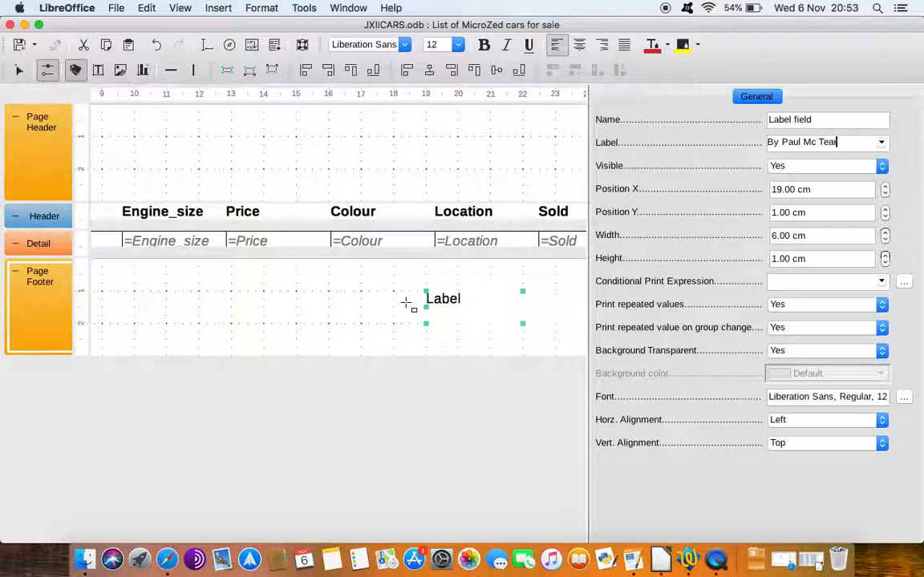
{"action": "left_click", "coordinate": [20, 70]}
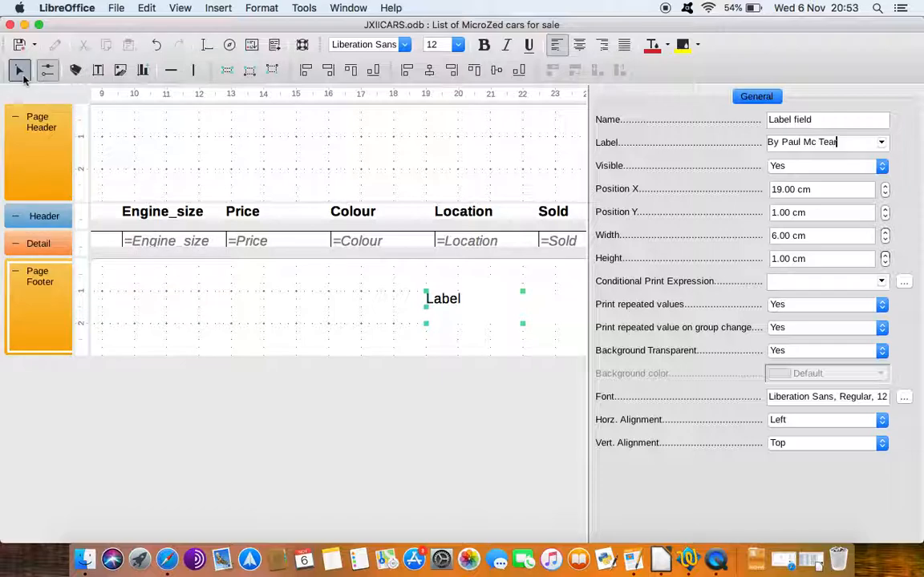
{"action": "left_click", "coordinate": [498, 350]}
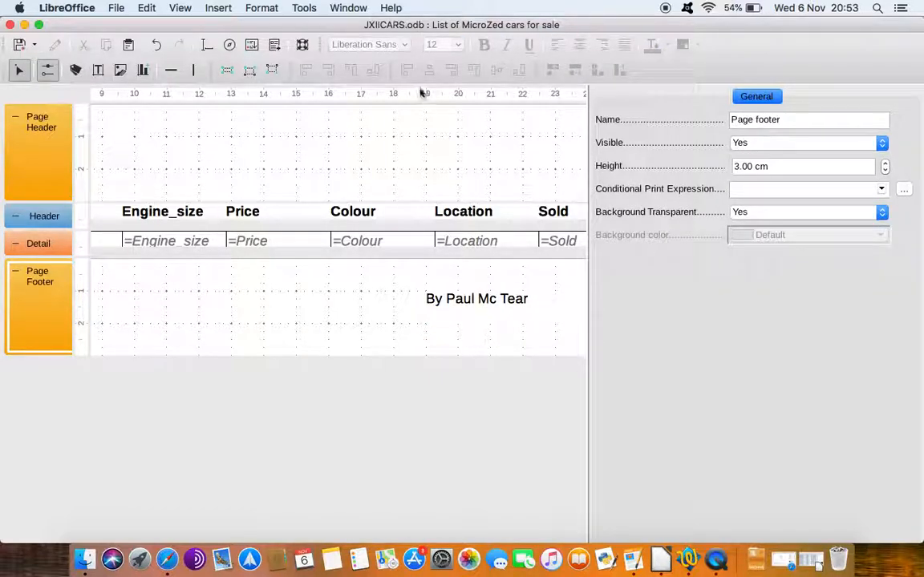
{"action": "left_click", "coordinate": [48, 71]}
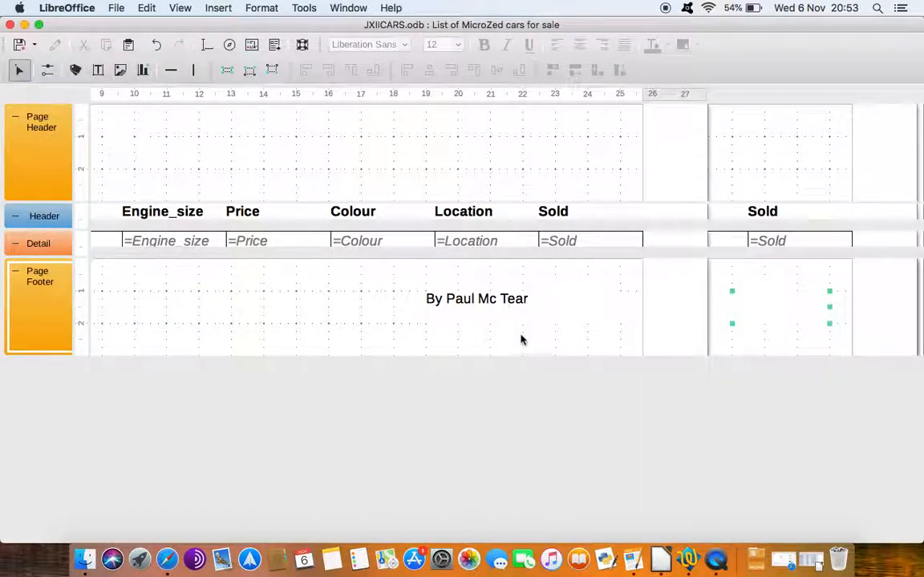
Step: Select the author label in the page footer and try to adjust its right edge
{"action": "left_click", "coordinate": [502, 298]}
{"action": "scroll", "coordinate": [565, 332], "scroll_direction": "left", "scroll_amount": 6}
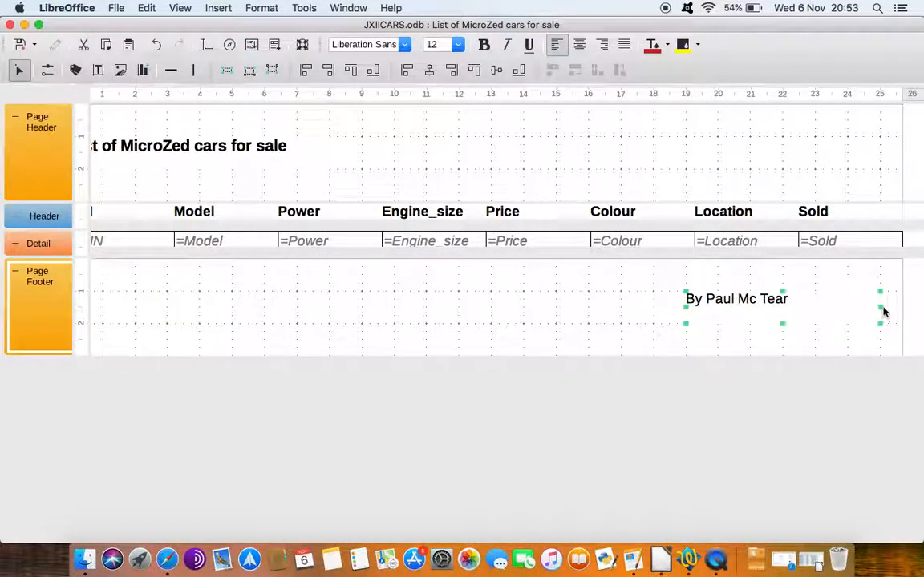
{"action": "mouse_move", "coordinate": [881, 305]}
{"action": "left_mouse_down"}
{"action": "mouse_move", "coordinate": [849, 305]}
{"action": "mouse_move", "coordinate": [881, 308]}
{"action": "left_mouse_up"}
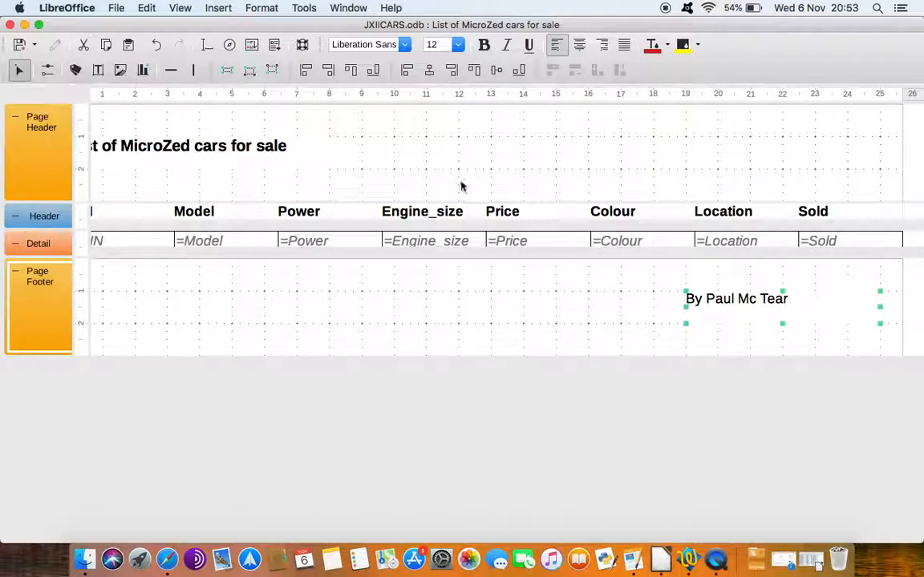